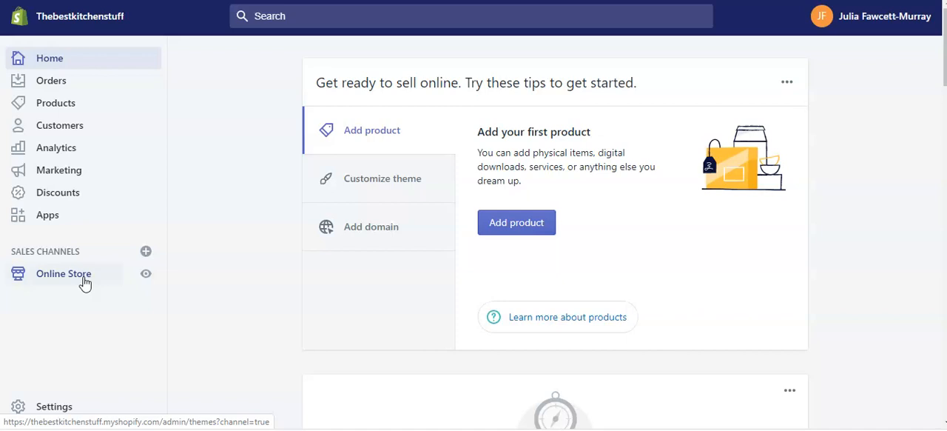
Open the store's General settings and check the store name and store contact email fields
{"action": "left_click", "coordinate": [57, 407]}
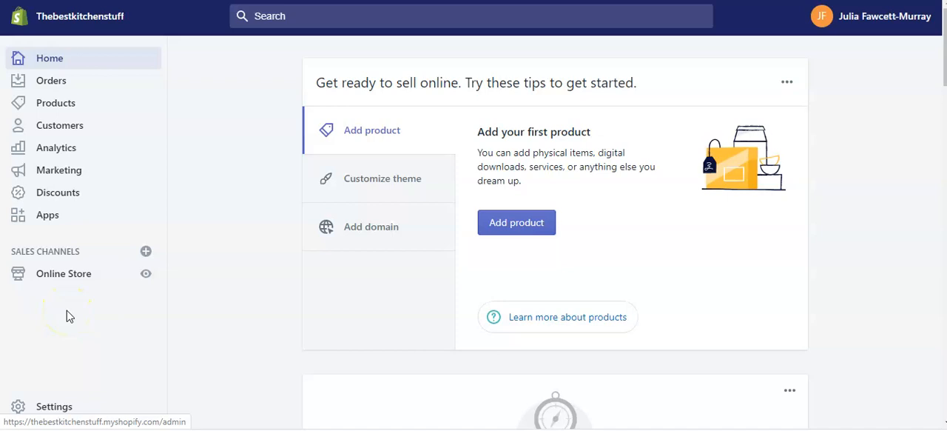
{"action": "left_click", "coordinate": [54, 407]}
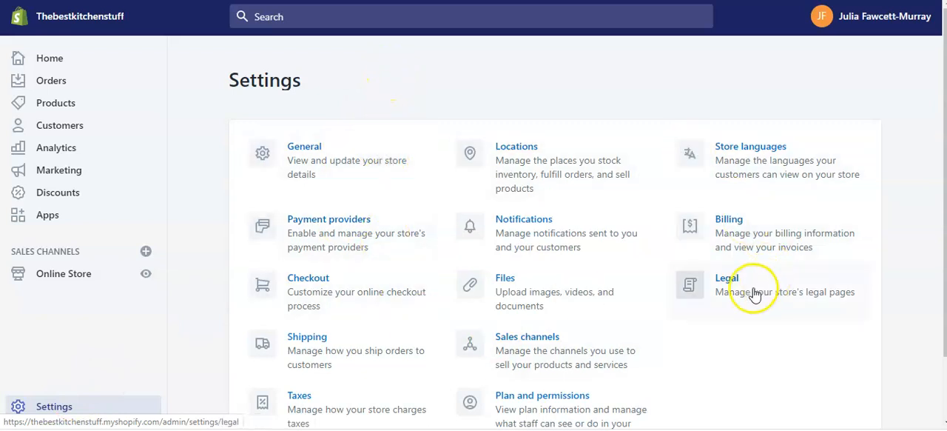
{"action": "left_click", "coordinate": [307, 151]}
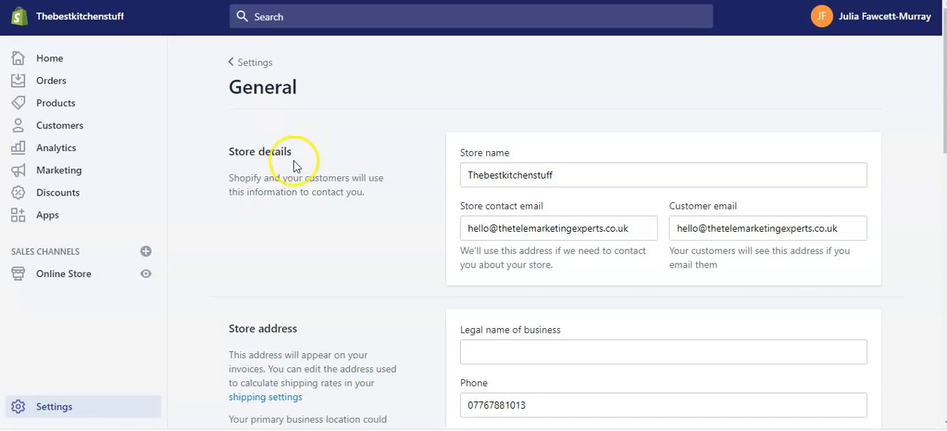
{"action": "left_click", "coordinate": [579, 175]}
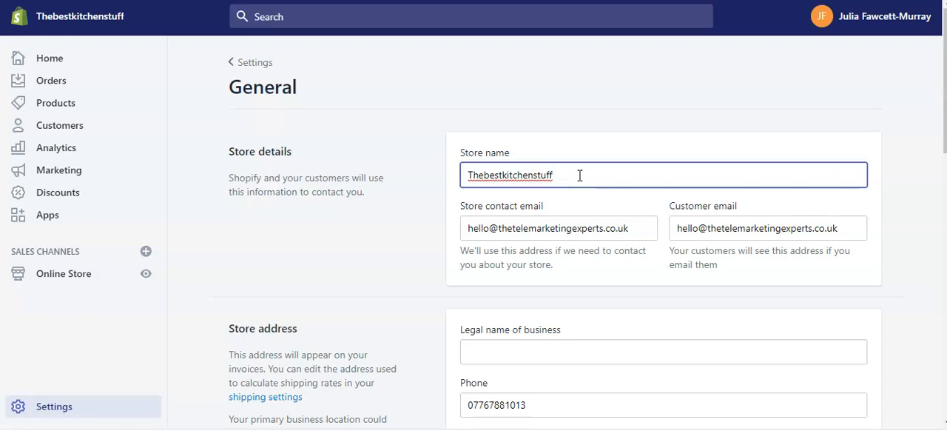
{"action": "left_click", "coordinate": [581, 175]}
{"action": "left_click", "coordinate": [636, 228]}
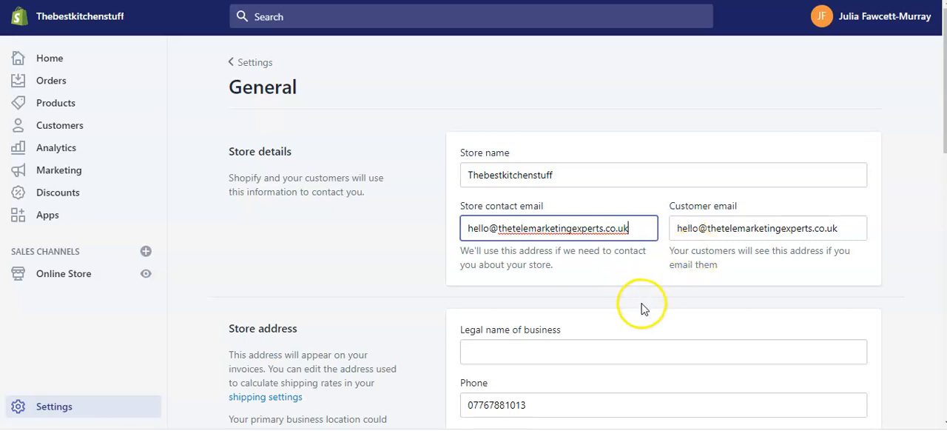
Enter "The Best Kitchen Stuff" as the legal name of business in the store address details
{"action": "scroll", "coordinate": [641, 307], "scroll_direction": "down", "scroll_amount": 1}
{"action": "left_click", "coordinate": [495, 280]}
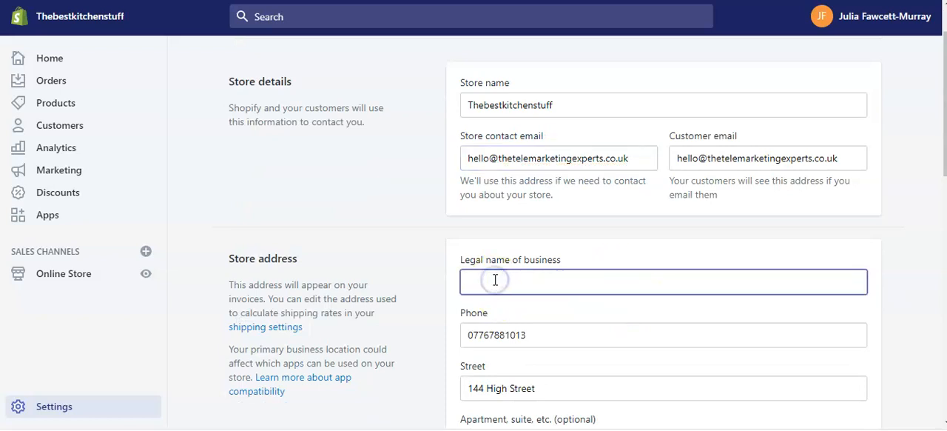
{"action": "type", "text": "The Best"}
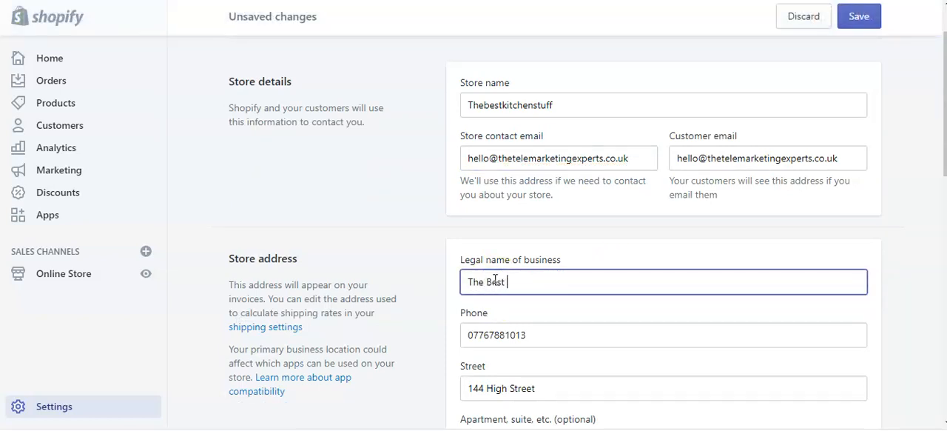
{"action": "type", "text": " Kitchen Stuff"}
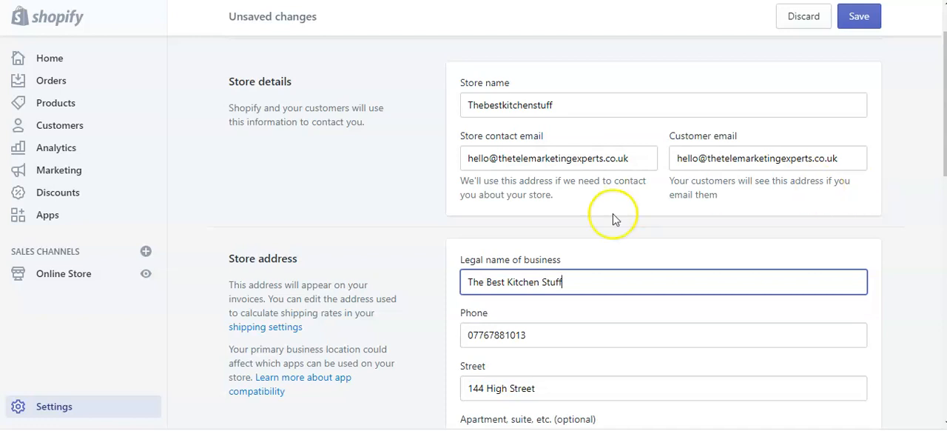
Review the store address, timezone, unit system, default weight unit, order ID format and store currency settings
{"action": "scroll", "coordinate": [859, 194], "scroll_direction": "down", "scroll_amount": 1}
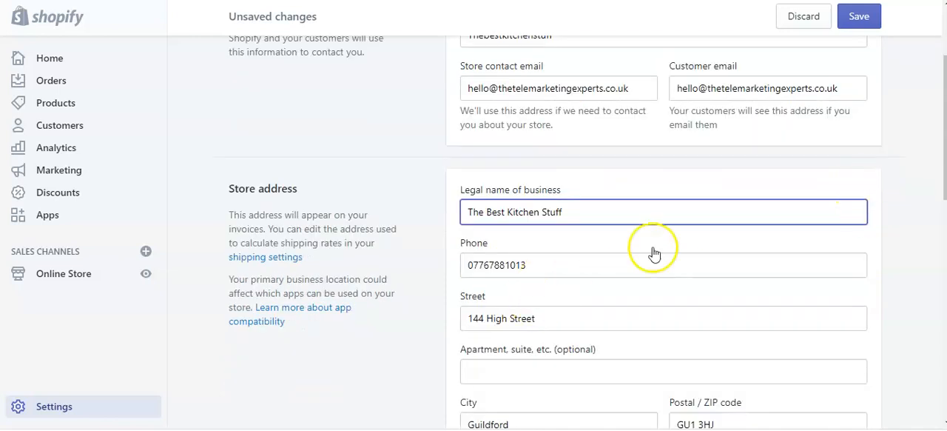
{"action": "scroll", "coordinate": [637, 255], "scroll_direction": "down", "scroll_amount": 2}
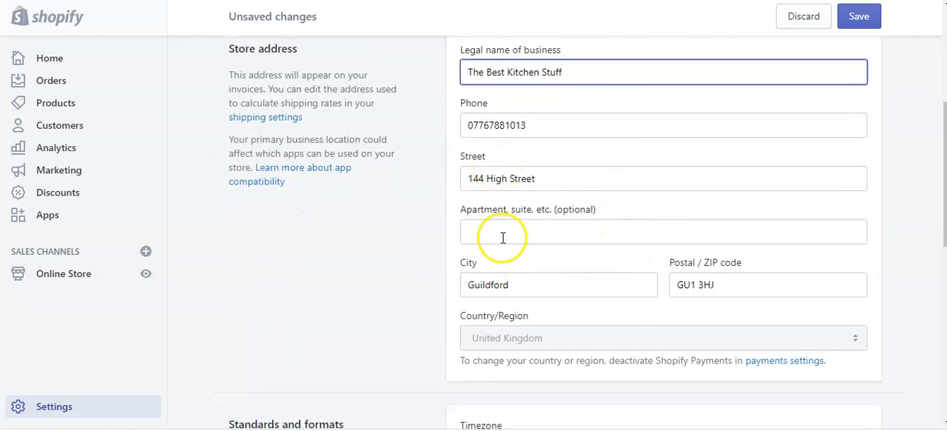
{"action": "scroll", "coordinate": [503, 239], "scroll_direction": "down", "scroll_amount": 1}
{"action": "scroll", "coordinate": [502, 242], "scroll_direction": "down", "scroll_amount": 1}
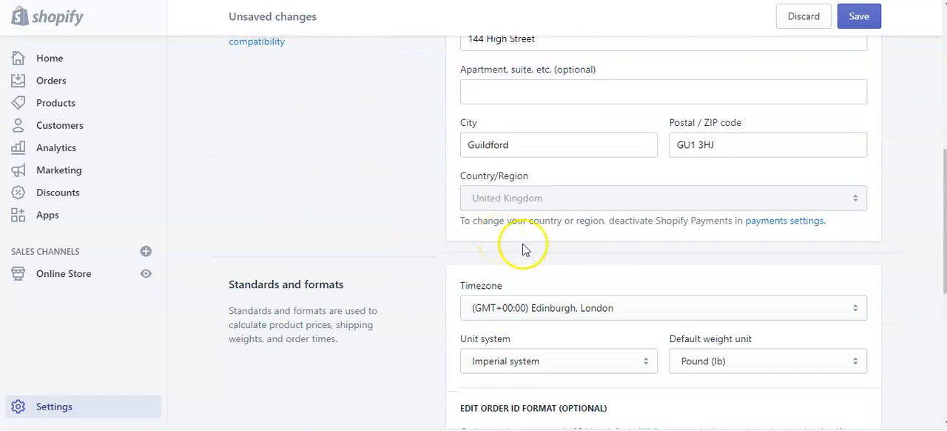
{"action": "scroll", "coordinate": [529, 249], "scroll_direction": "down", "scroll_amount": 1}
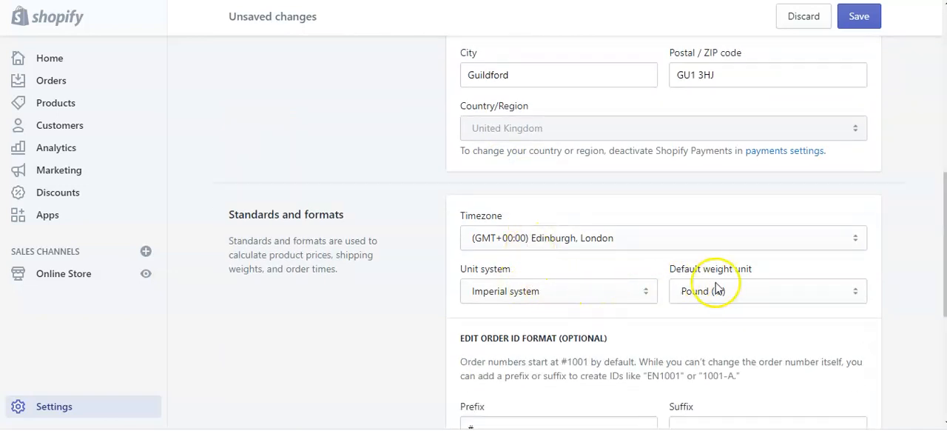
{"action": "scroll", "coordinate": [583, 303], "scroll_direction": "down", "scroll_amount": 1}
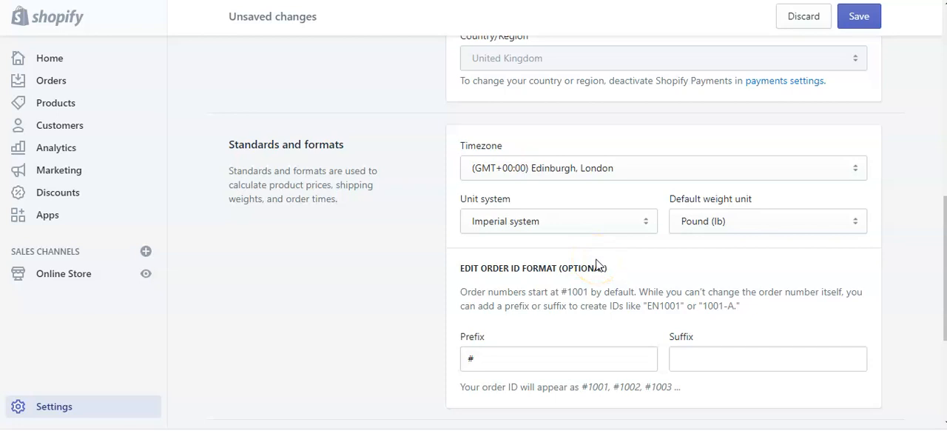
{"action": "scroll", "coordinate": [598, 266], "scroll_direction": "down", "scroll_amount": 1}
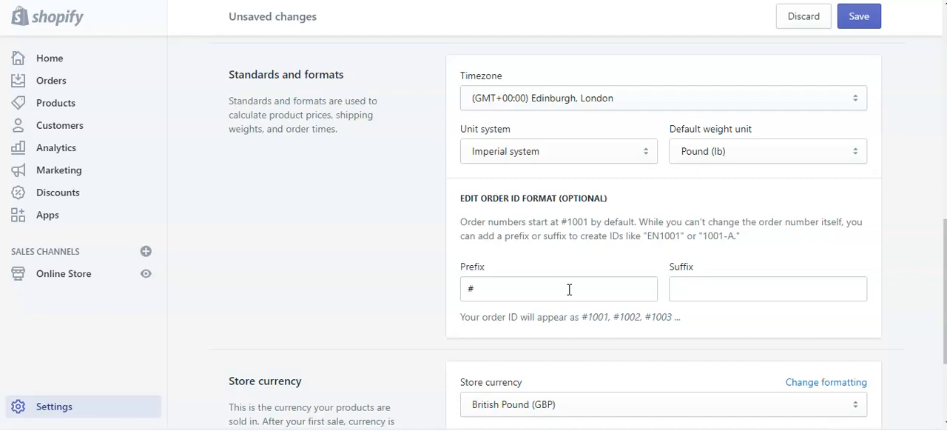
{"action": "scroll", "coordinate": [569, 289], "scroll_direction": "down", "scroll_amount": 1}
{"action": "scroll", "coordinate": [571, 293], "scroll_direction": "down", "scroll_amount": 1}
{"action": "left_click", "coordinate": [558, 282]}
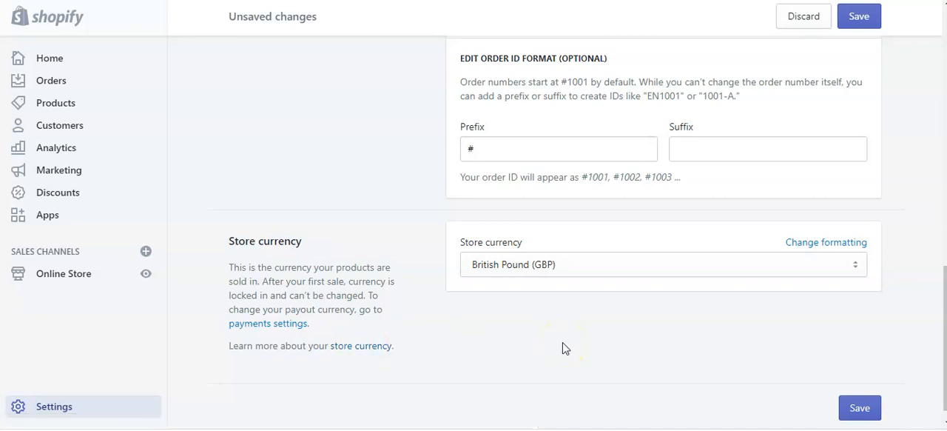
Save the changes to the General settings
{"action": "scroll", "coordinate": [694, 315], "scroll_direction": "up", "scroll_amount": 10}
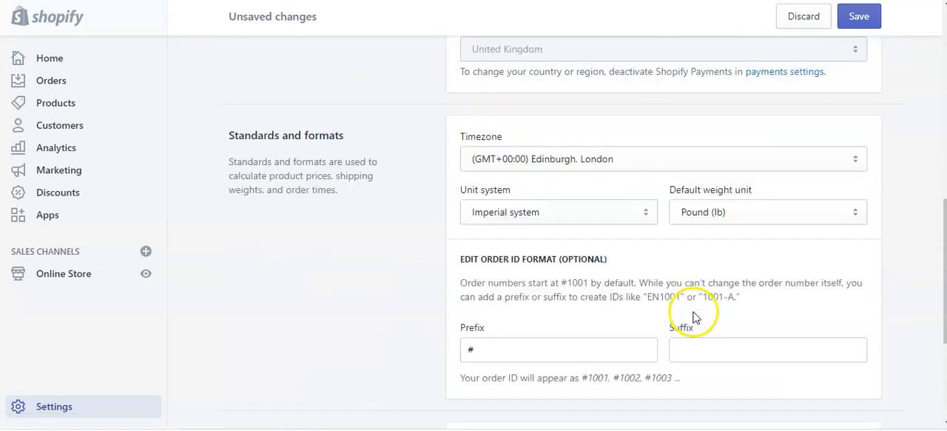
{"action": "scroll", "coordinate": [693, 315], "scroll_direction": "up", "scroll_amount": 3}
{"action": "left_click", "coordinate": [858, 18]}
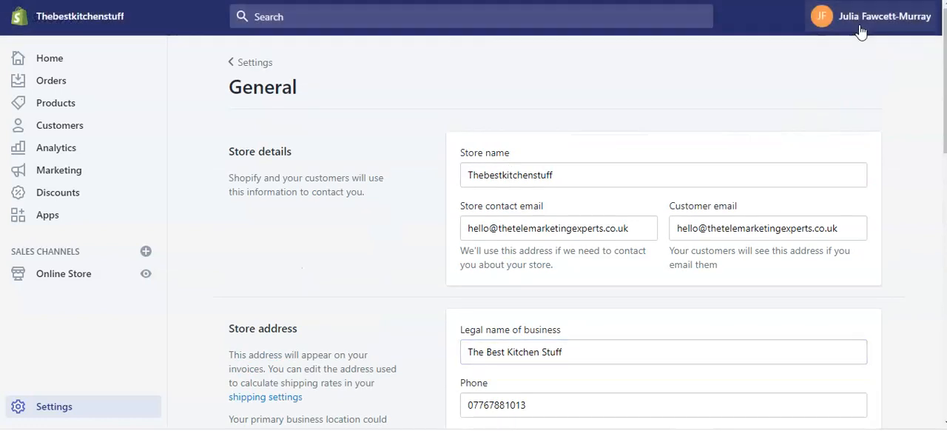
Go to the payment providers settings, look over the options and open the Shopify Payments account setup
{"action": "left_click", "coordinate": [255, 62]}
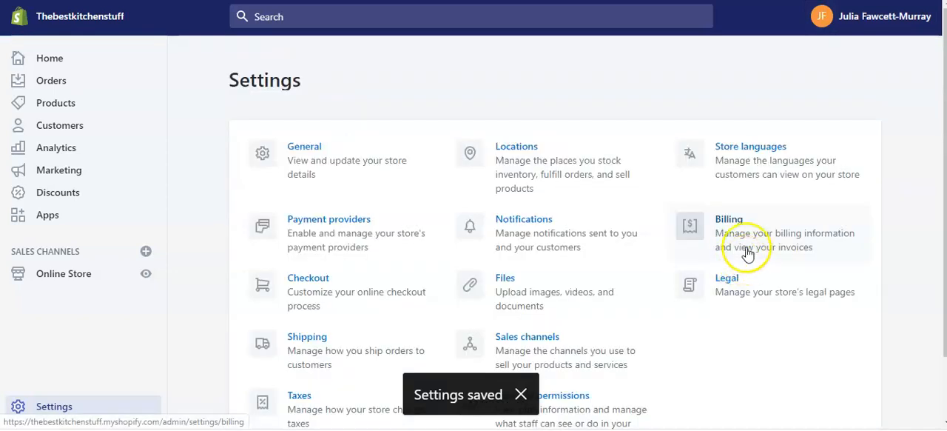
{"action": "left_click", "coordinate": [344, 224]}
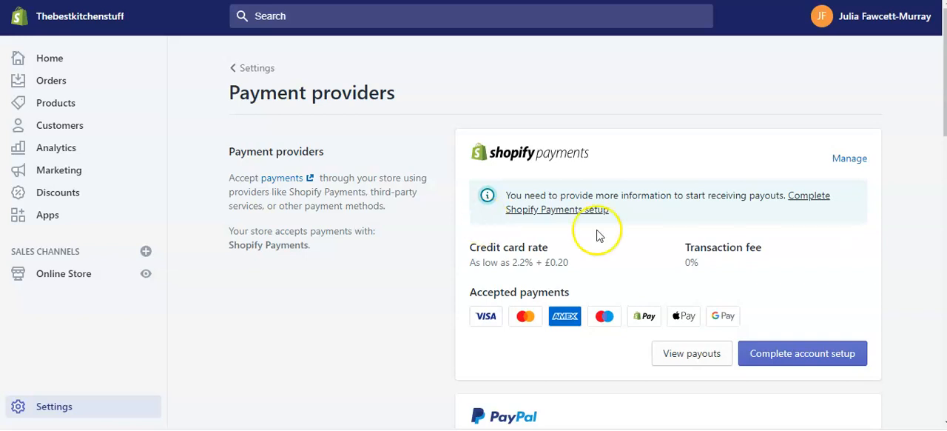
{"action": "scroll", "coordinate": [888, 244], "scroll_direction": "down", "scroll_amount": 3}
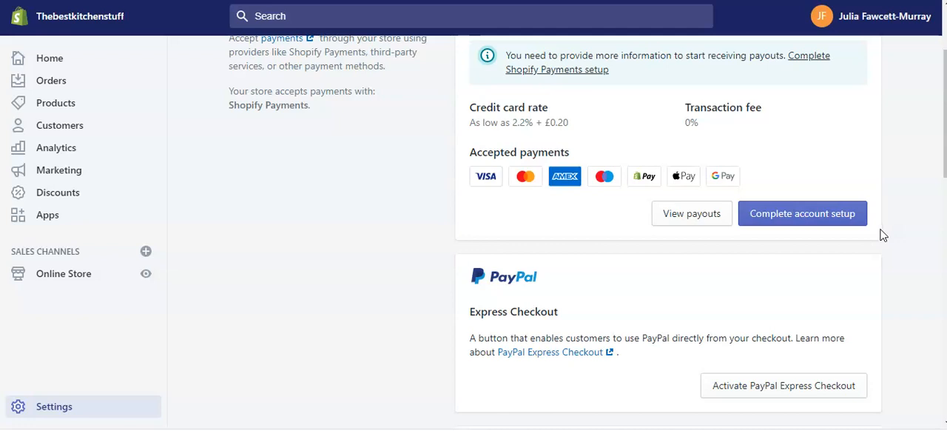
{"action": "scroll", "coordinate": [882, 233], "scroll_direction": "up", "scroll_amount": 2}
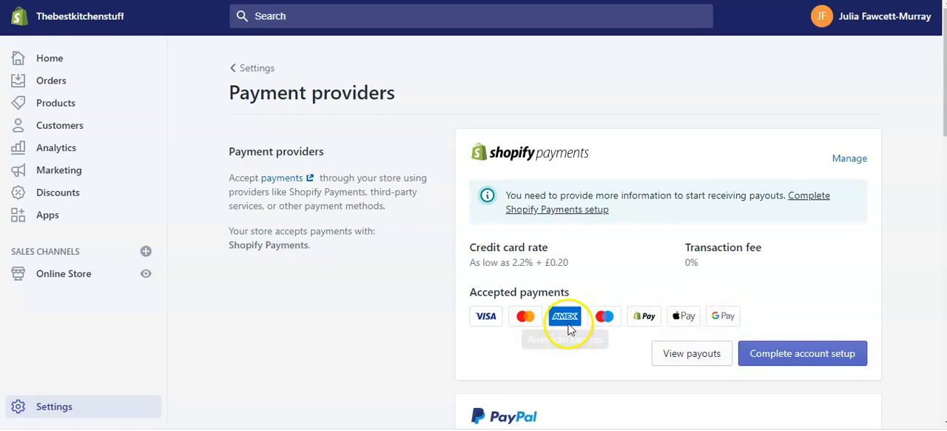
{"action": "left_click", "coordinate": [808, 358]}
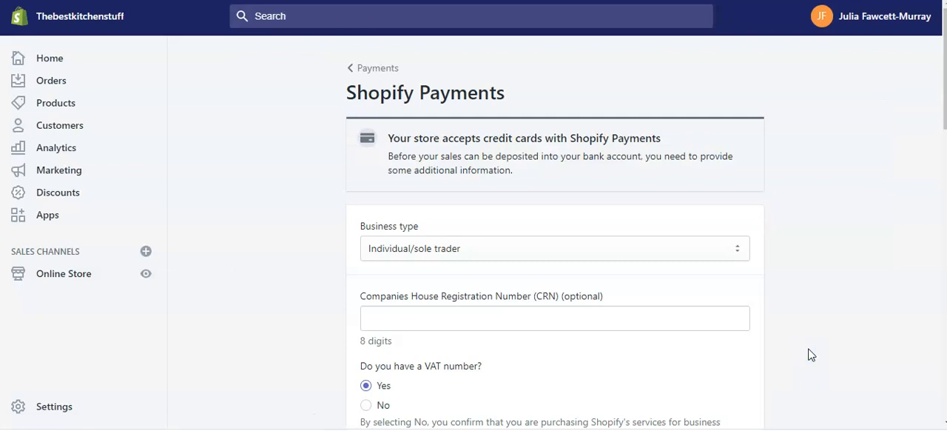
Keep Individual/sole trader as the business type and state that the business has no VAT number
{"action": "left_click", "coordinate": [481, 252]}
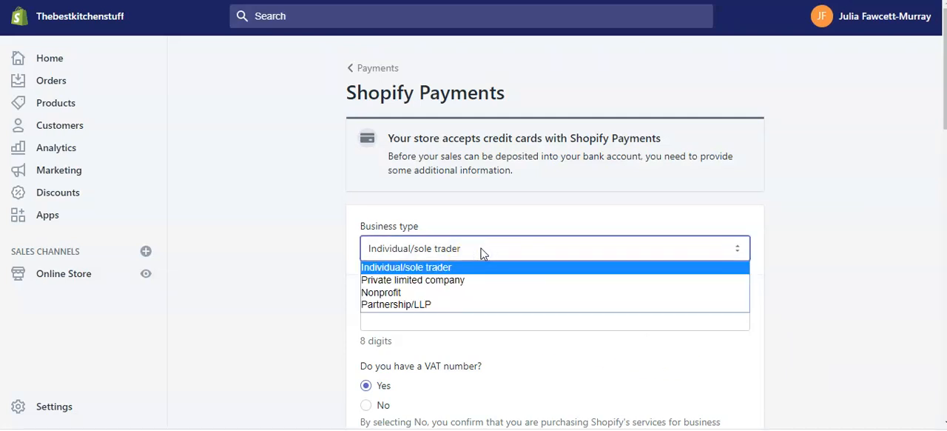
{"action": "left_click", "coordinate": [482, 252]}
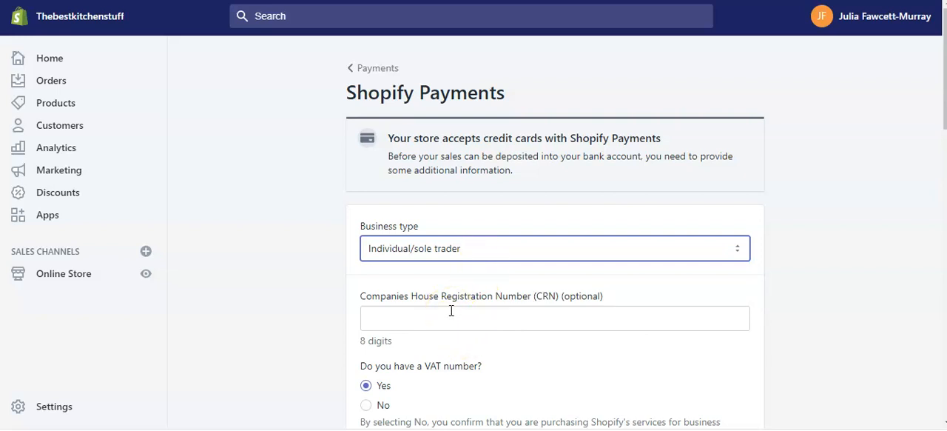
{"action": "scroll", "coordinate": [551, 307], "scroll_direction": "down", "scroll_amount": 2}
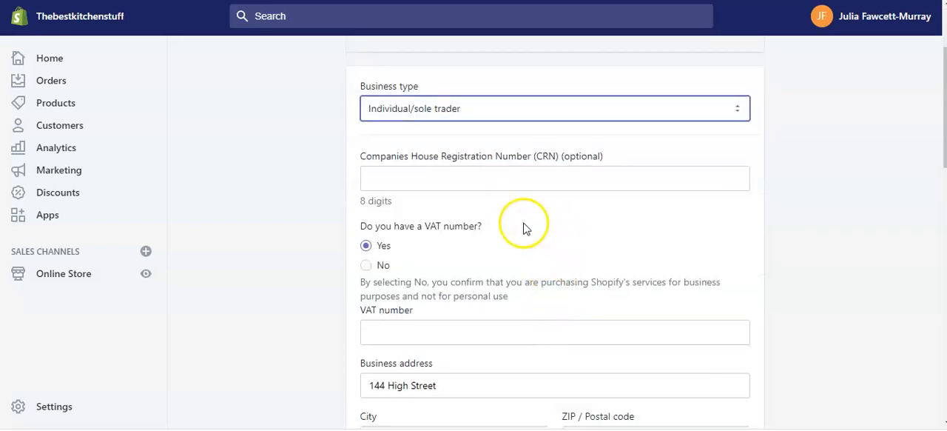
{"action": "left_click", "coordinate": [370, 265]}
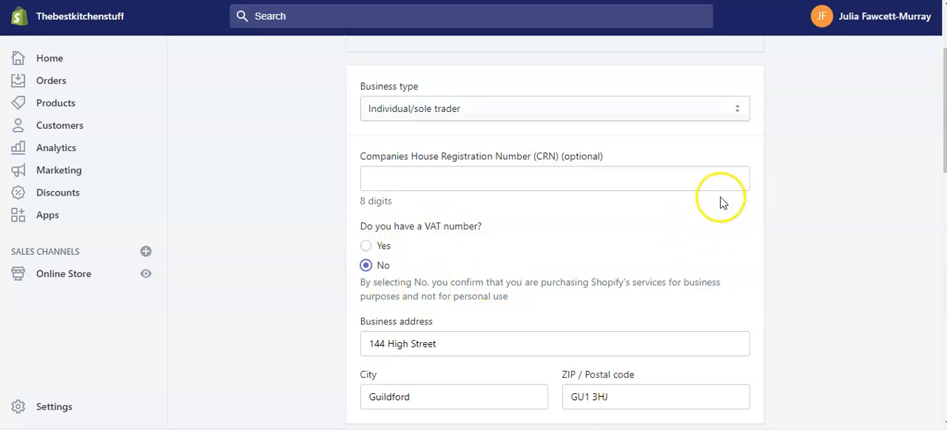
Review the business address and personal details, and enter "Kitchen Gadgets and Equipment" as the description of products or services
{"action": "scroll", "coordinate": [618, 222], "scroll_direction": "down", "scroll_amount": 1}
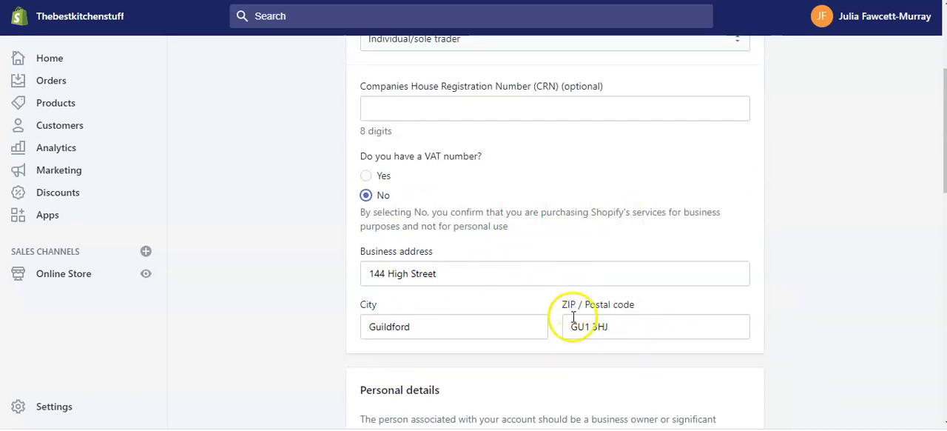
{"action": "scroll", "coordinate": [567, 303], "scroll_direction": "down", "scroll_amount": 2}
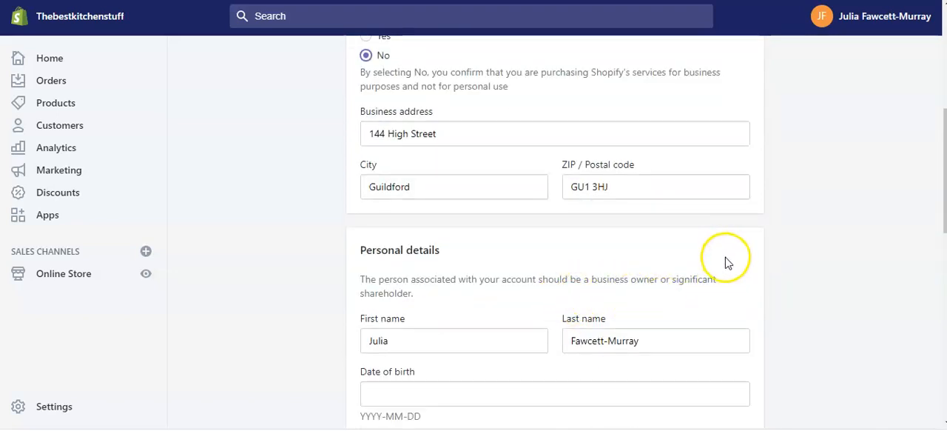
{"action": "scroll", "coordinate": [729, 267], "scroll_direction": "down", "scroll_amount": 1}
{"action": "scroll", "coordinate": [728, 268], "scroll_direction": "down", "scroll_amount": 2}
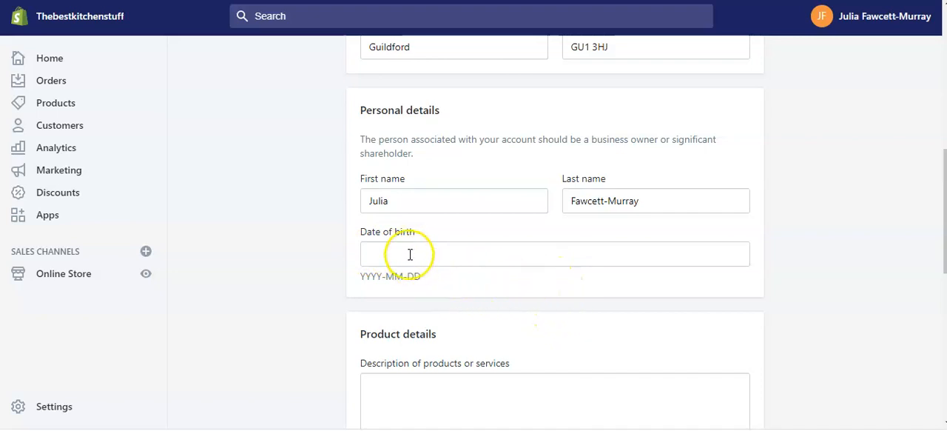
{"action": "scroll", "coordinate": [640, 279], "scroll_direction": "down", "scroll_amount": 1}
{"action": "left_click", "coordinate": [436, 322]}
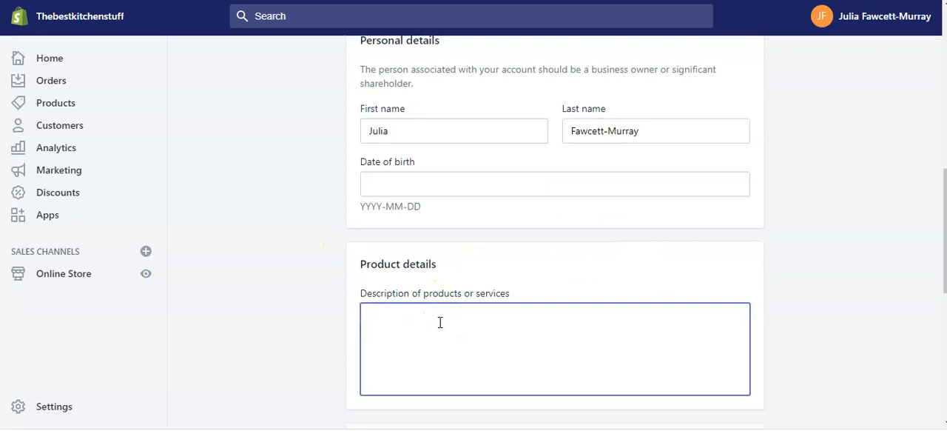
{"action": "type", "text": "Kitchen"}
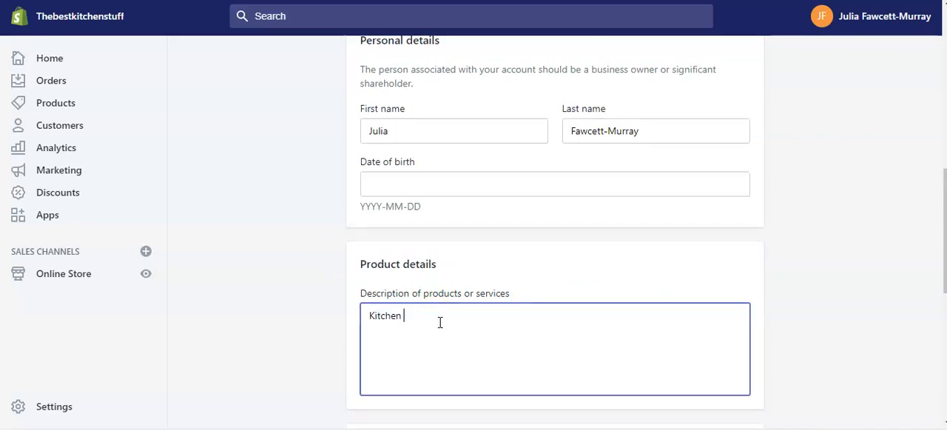
{"action": "type", "text": " Gadgets and Equipment"}
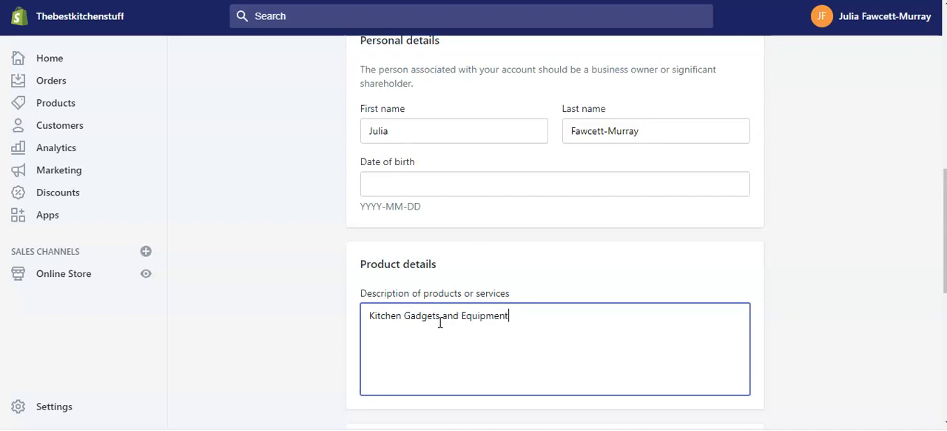
Review the customer billing statement, banking information and terms sections of the Shopify Payments form
{"action": "scroll", "coordinate": [707, 238], "scroll_direction": "down", "scroll_amount": 4}
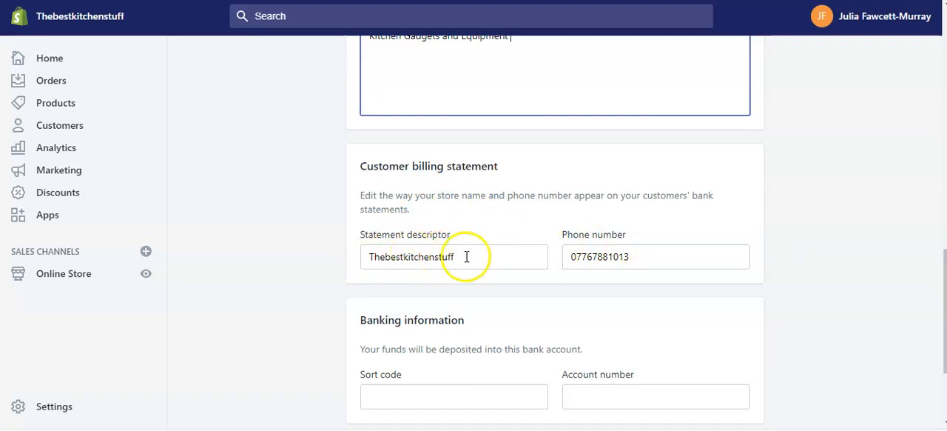
{"action": "scroll", "coordinate": [702, 318], "scroll_direction": "down", "scroll_amount": 1}
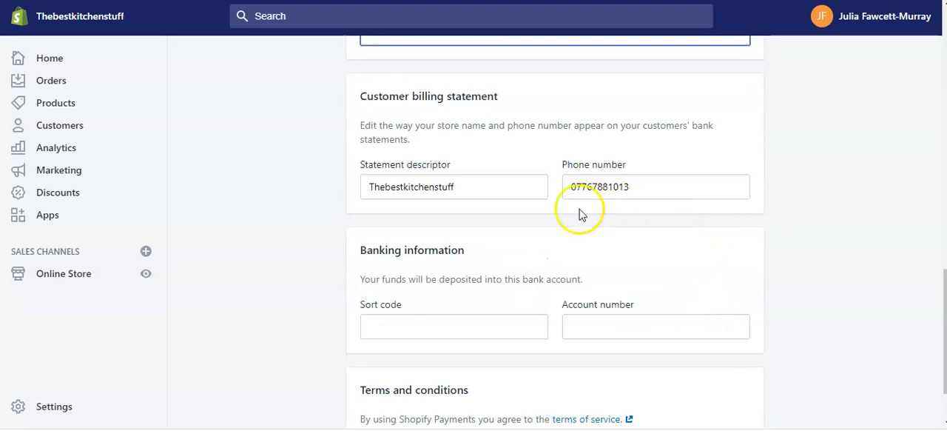
{"action": "scroll", "coordinate": [472, 235], "scroll_direction": "down", "scroll_amount": 1}
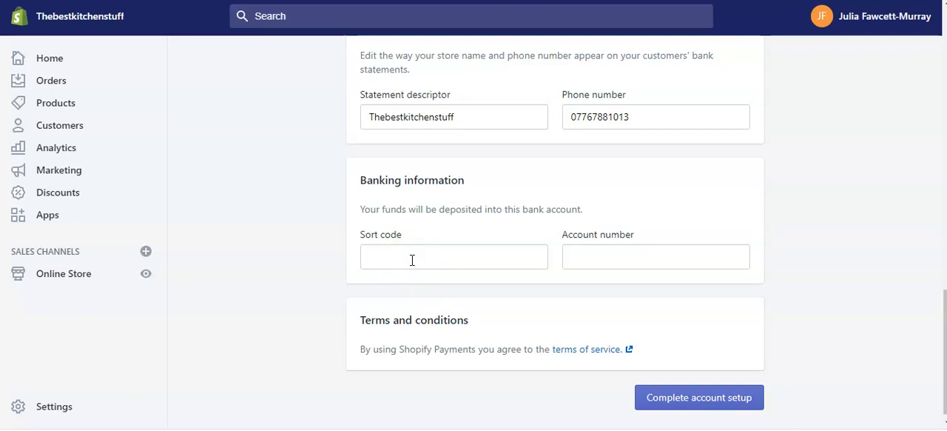
Re-read the Shopify Payments form from the business address through the product, billing statement, banking and terms sections
{"action": "scroll", "coordinate": [412, 260], "scroll_direction": "up", "scroll_amount": 1}
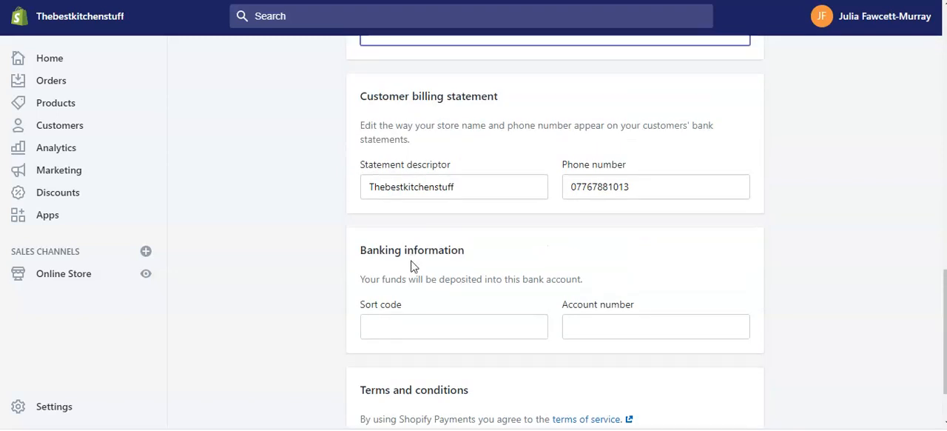
{"action": "scroll", "coordinate": [452, 267], "scroll_direction": "up", "scroll_amount": 4}
{"action": "scroll", "coordinate": [468, 261], "scroll_direction": "up", "scroll_amount": 1}
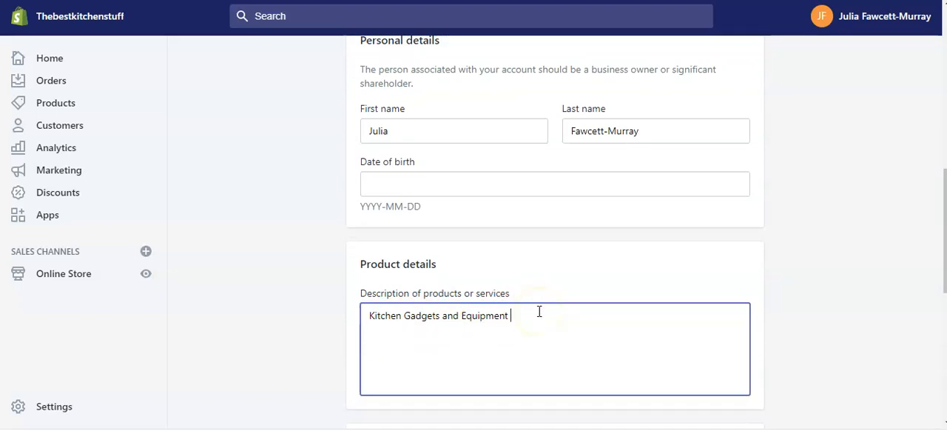
{"action": "scroll", "coordinate": [539, 311], "scroll_direction": "up", "scroll_amount": 3}
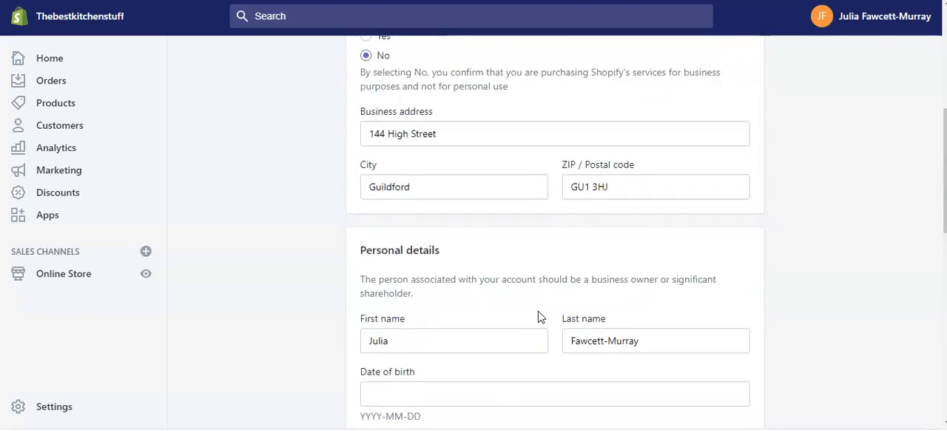
{"action": "scroll", "coordinate": [539, 314], "scroll_direction": "down", "scroll_amount": 1}
{"action": "scroll", "coordinate": [539, 307], "scroll_direction": "down", "scroll_amount": 4}
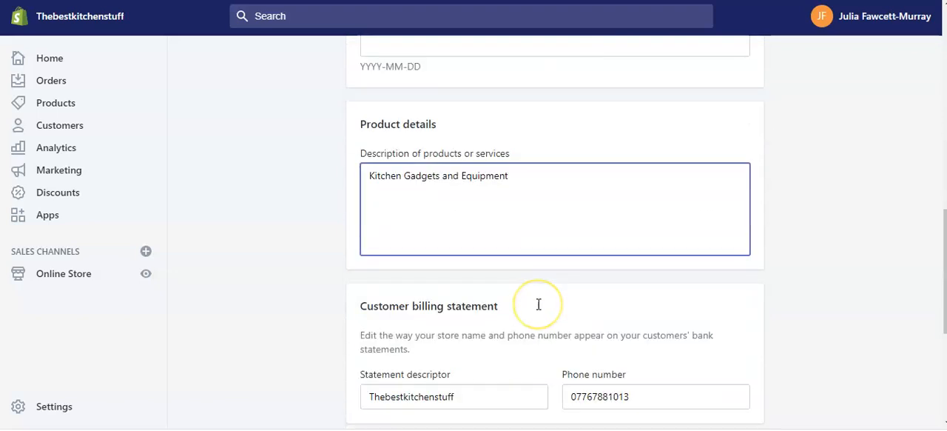
{"action": "scroll", "coordinate": [539, 303], "scroll_direction": "down", "scroll_amount": 3}
{"action": "scroll", "coordinate": [539, 303], "scroll_direction": "down", "scroll_amount": 1}
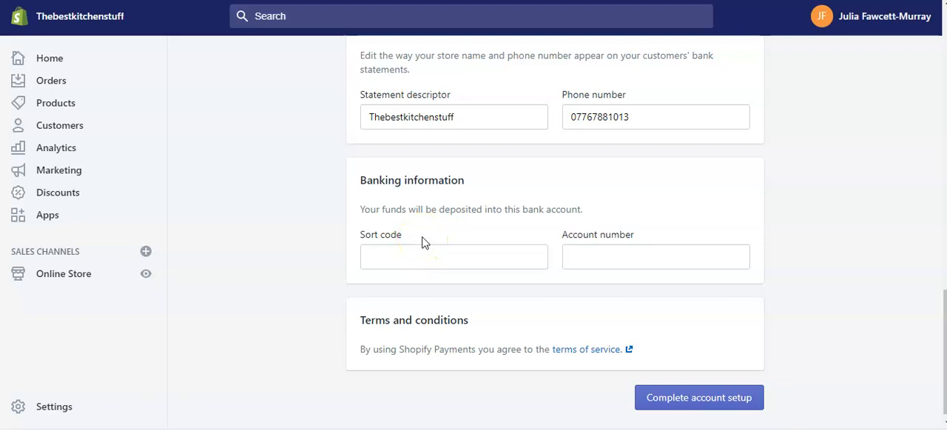
Try to complete the Shopify Payments account setup and check which required fields still need filling in
{"action": "left_click", "coordinate": [696, 399]}
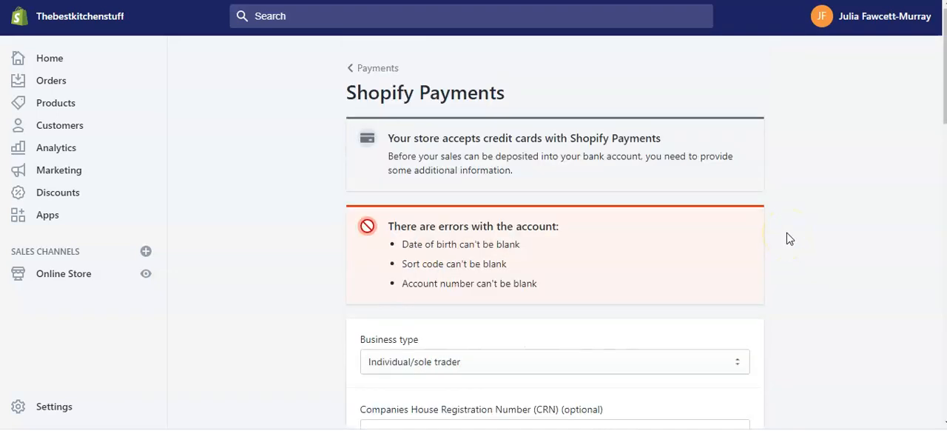
{"action": "scroll", "coordinate": [814, 264], "scroll_direction": "down", "scroll_amount": 2}
{"action": "scroll", "coordinate": [866, 268], "scroll_direction": "down", "scroll_amount": 1}
{"action": "scroll", "coordinate": [851, 268], "scroll_direction": "up", "scroll_amount": 2}
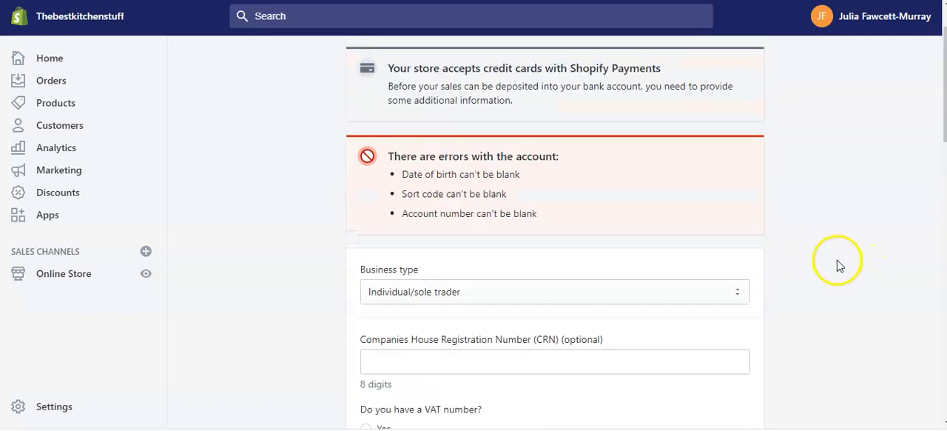
{"action": "scroll", "coordinate": [837, 265], "scroll_direction": "up", "scroll_amount": 1}
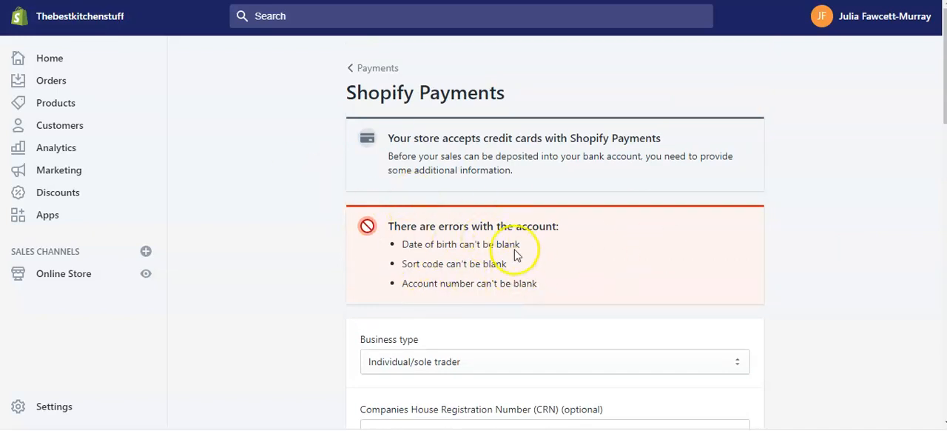
Return to the payment providers settings and start the activation of PayPal Express Checkout
{"action": "left_click", "coordinate": [379, 67]}
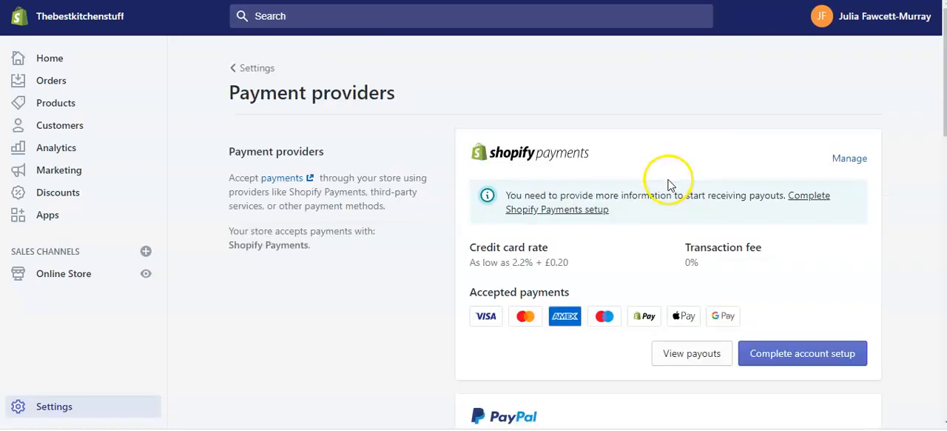
{"action": "scroll", "coordinate": [784, 252], "scroll_direction": "down", "scroll_amount": 1}
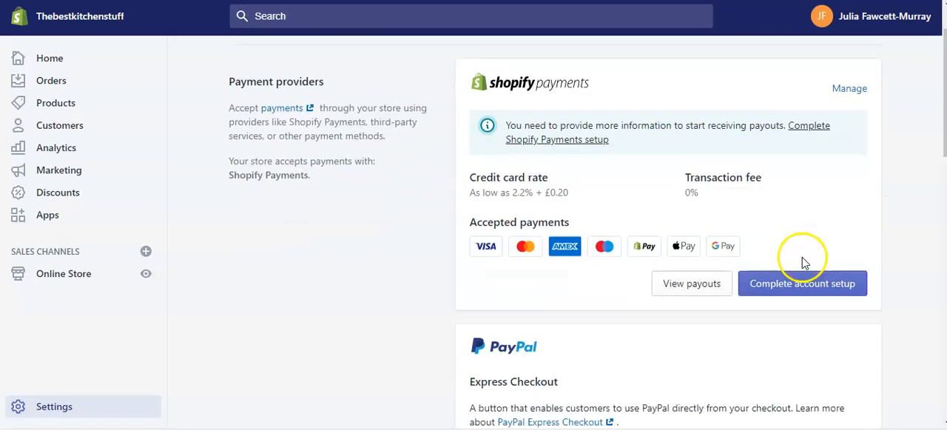
{"action": "scroll", "coordinate": [758, 222], "scroll_direction": "down", "scroll_amount": 4}
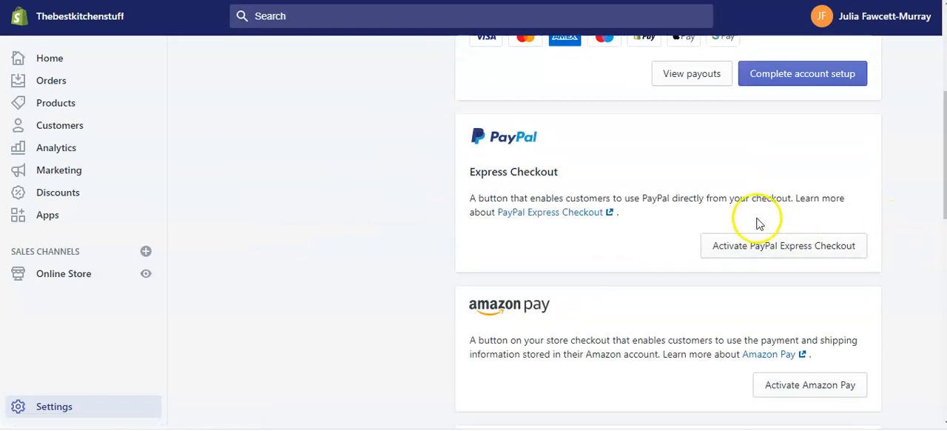
{"action": "left_click", "coordinate": [608, 180]}
{"action": "left_click", "coordinate": [606, 188]}
{"action": "left_click", "coordinate": [600, 189]}
{"action": "left_click", "coordinate": [609, 195]}
{"action": "left_click", "coordinate": [774, 249]}
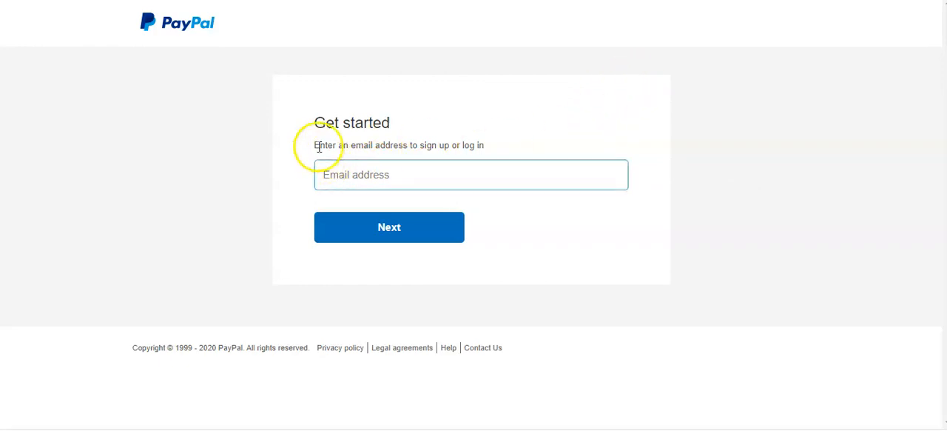
Look at the PayPal email sign-up form without filling it in, and go back to Shopify's payment providers page
{"action": "left_click", "coordinate": [321, 177]}
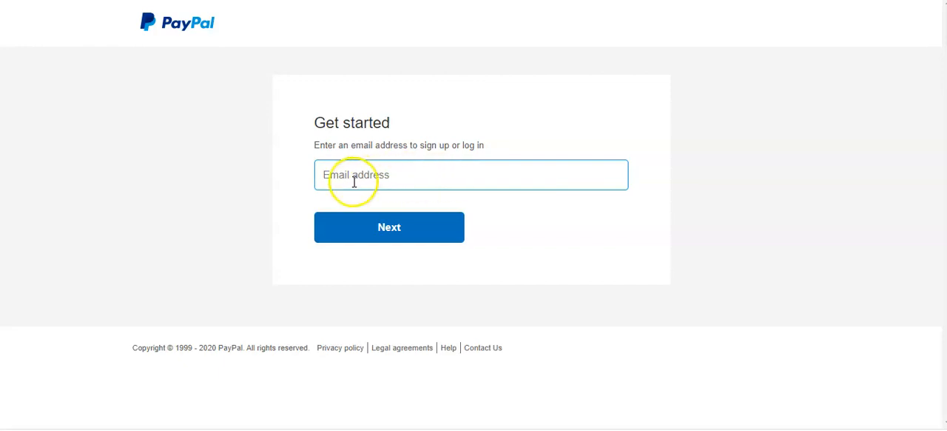
{"action": "left_click", "coordinate": [655, 240]}
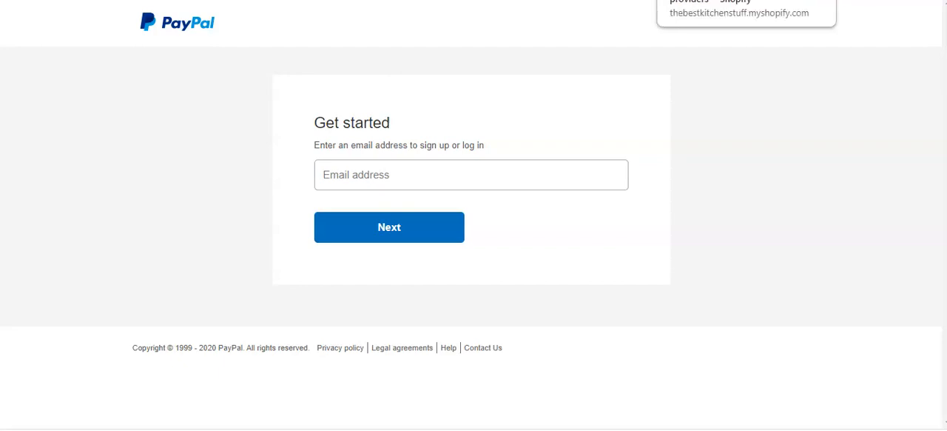
{"action": "left_click", "coordinate": [698, 3]}
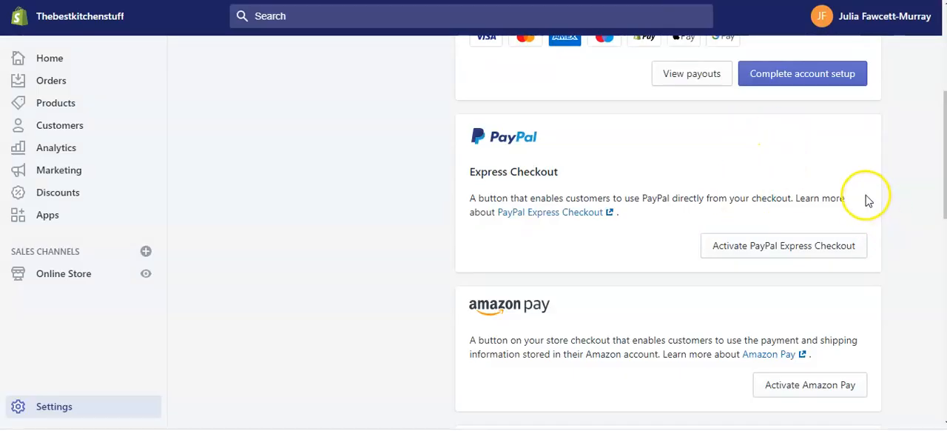
Look over the Amazon Pay, third-party provider, alternative and manual payment method options
{"action": "scroll", "coordinate": [874, 196], "scroll_direction": "down", "scroll_amount": 2}
{"action": "scroll", "coordinate": [880, 196], "scroll_direction": "down", "scroll_amount": 1}
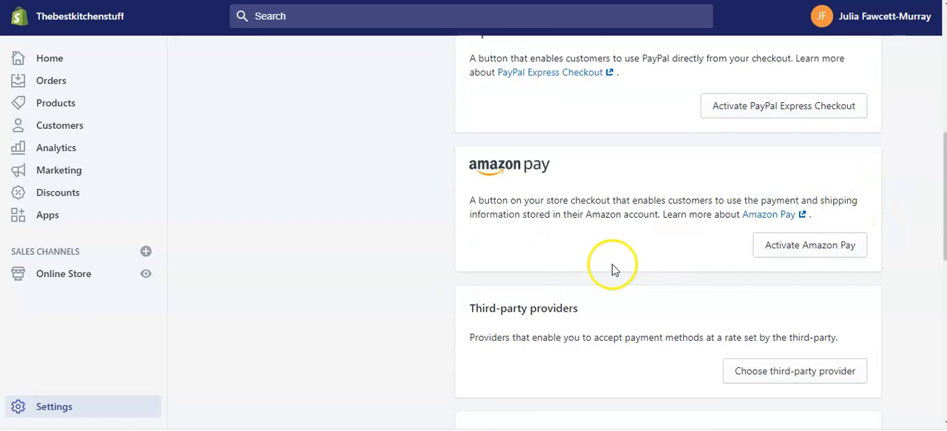
{"action": "scroll", "coordinate": [567, 245], "scroll_direction": "down", "scroll_amount": 2}
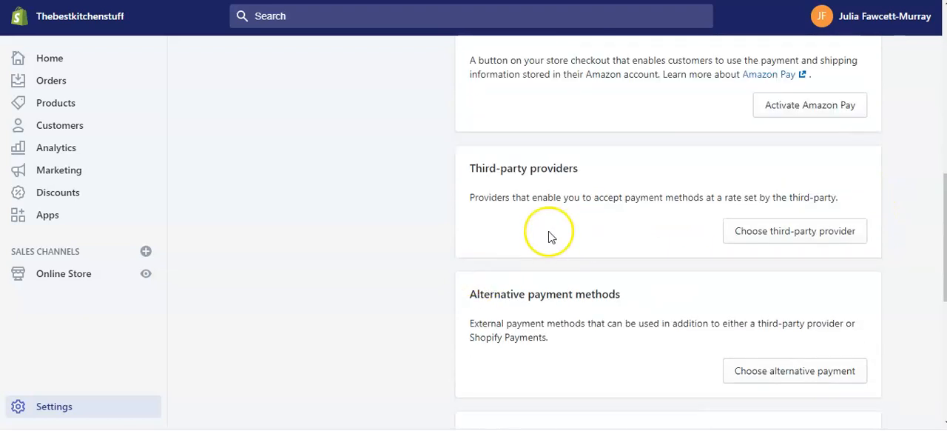
{"action": "scroll", "coordinate": [614, 259], "scroll_direction": "down", "scroll_amount": 1}
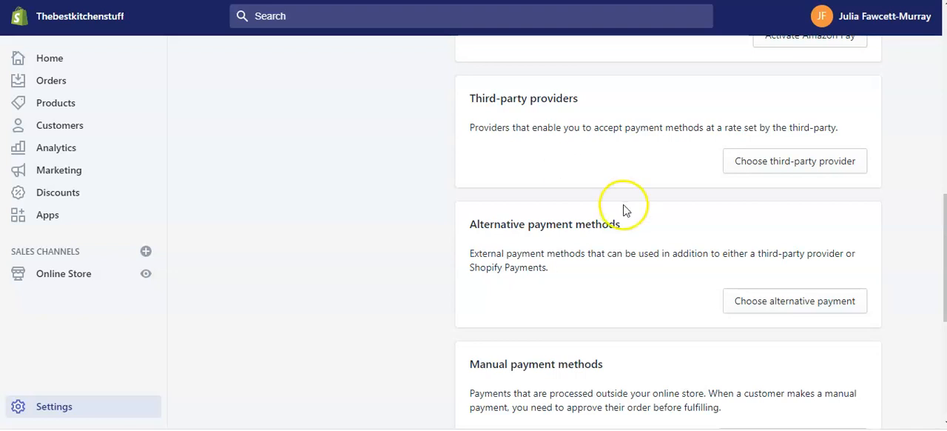
{"action": "scroll", "coordinate": [666, 214], "scroll_direction": "up", "scroll_amount": 10}
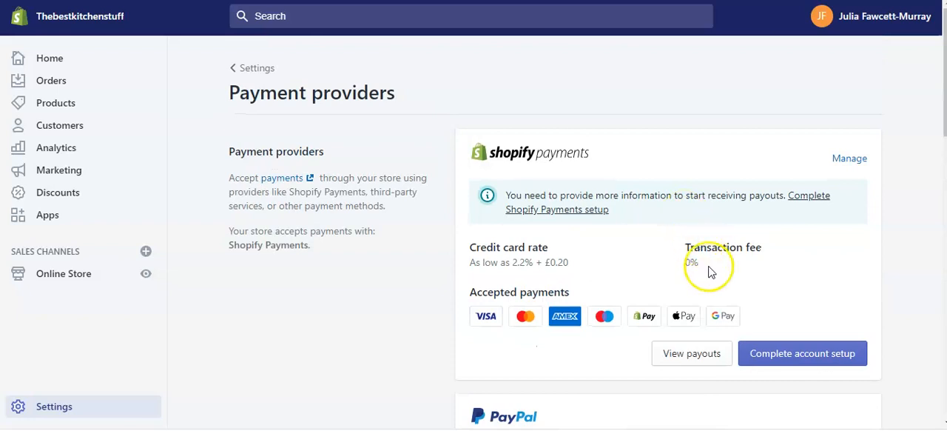
Go to the store's checkout settings and make customer accounts optional
{"action": "left_click", "coordinate": [260, 71]}
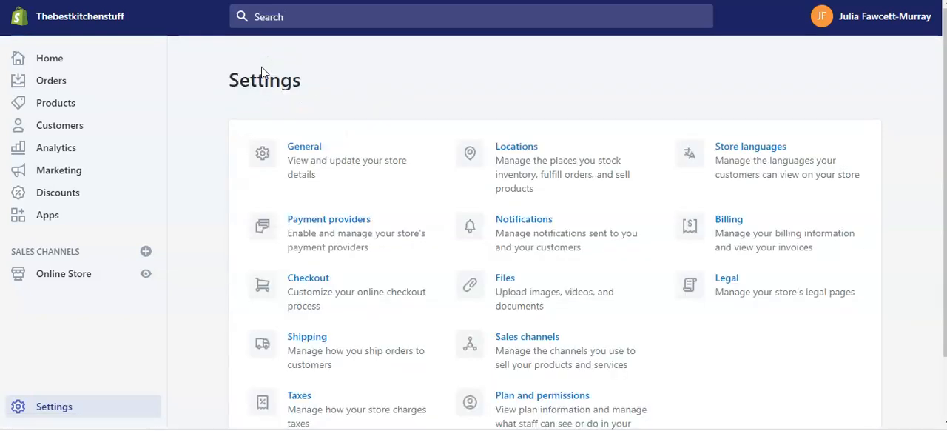
{"action": "scroll", "coordinate": [355, 158], "scroll_direction": "down", "scroll_amount": 1}
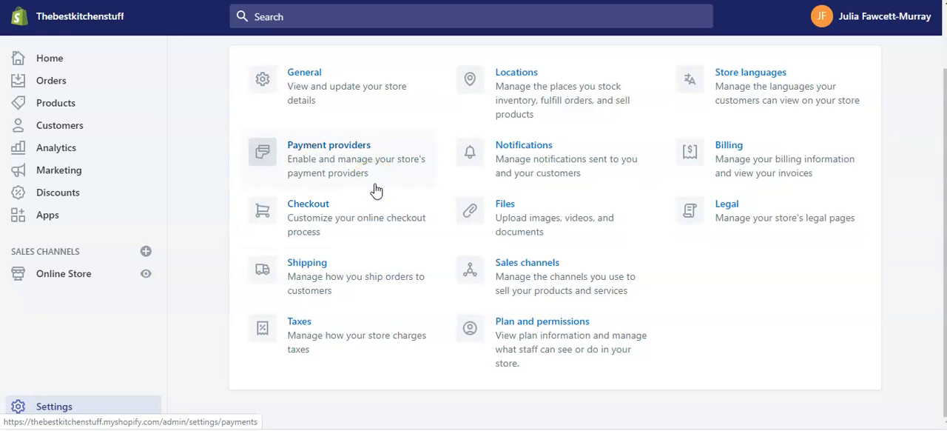
{"action": "left_click", "coordinate": [314, 208]}
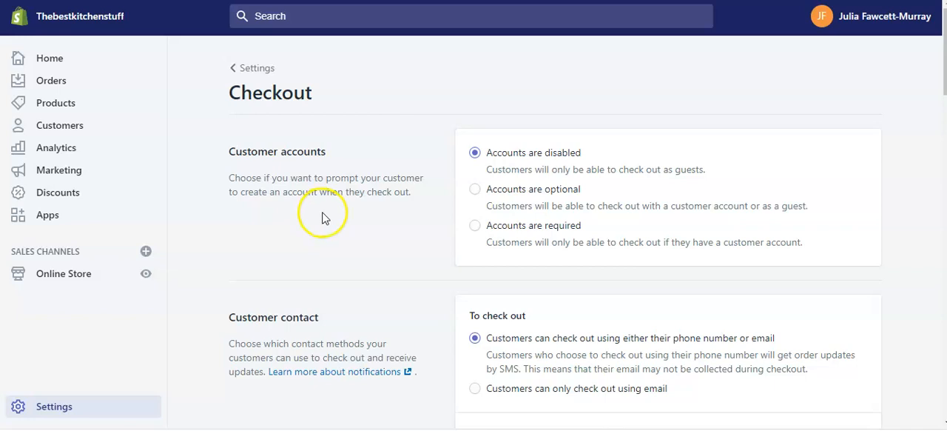
{"action": "left_click", "coordinate": [475, 191]}
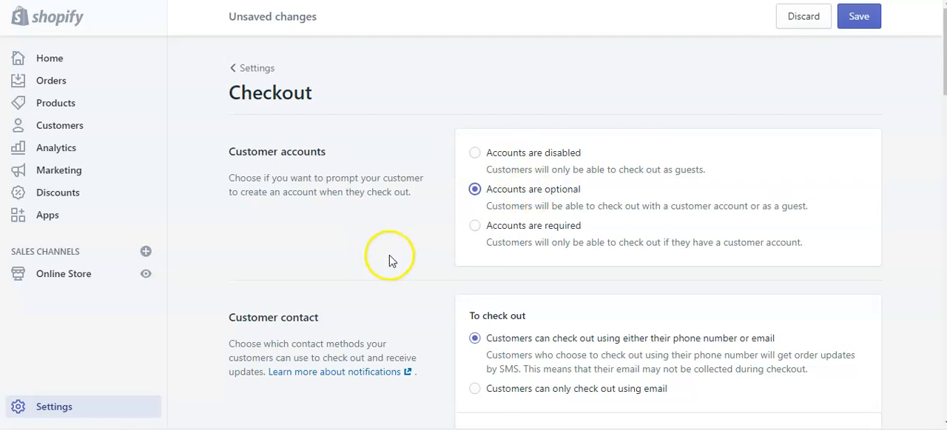
Keep checkout by phone number or email, and let customers add a phone number or email for shipping updates after ordering
{"action": "scroll", "coordinate": [424, 258], "scroll_direction": "down", "scroll_amount": 1}
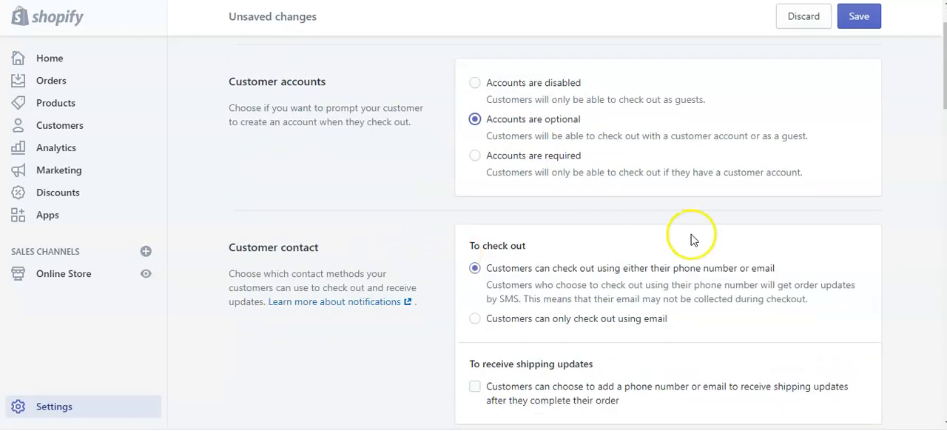
{"action": "scroll", "coordinate": [670, 235], "scroll_direction": "down", "scroll_amount": 1}
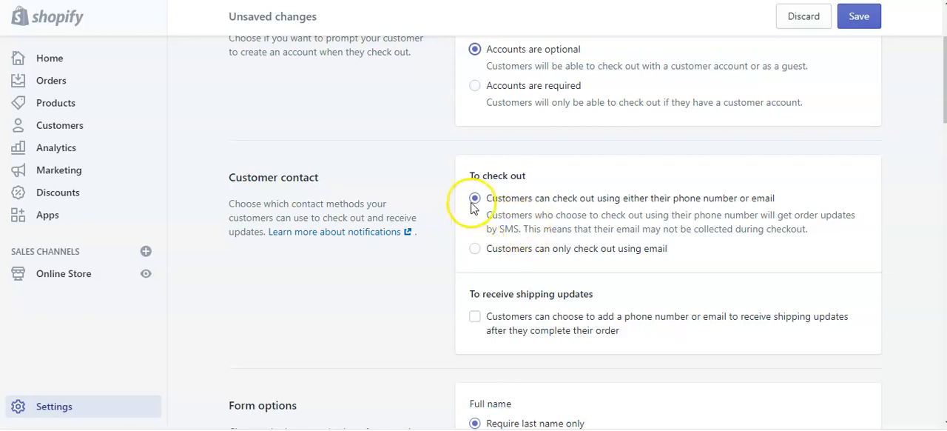
{"action": "scroll", "coordinate": [696, 250], "scroll_direction": "down", "scroll_amount": 1}
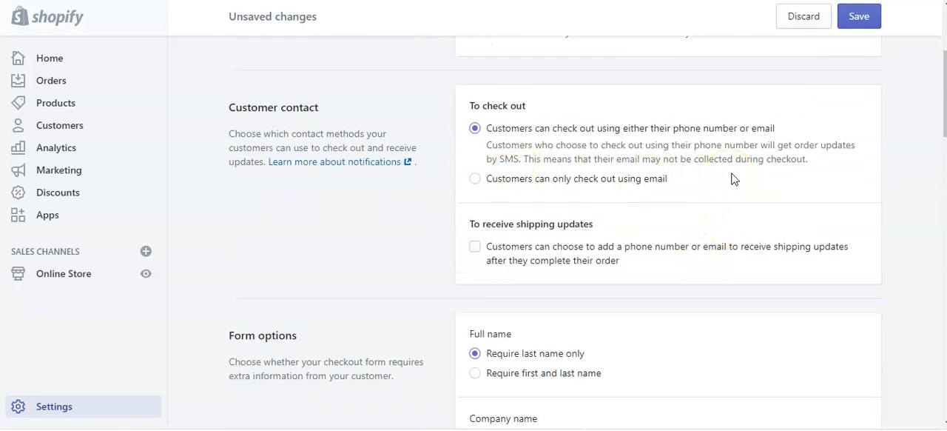
{"action": "scroll", "coordinate": [736, 179], "scroll_direction": "down", "scroll_amount": 1}
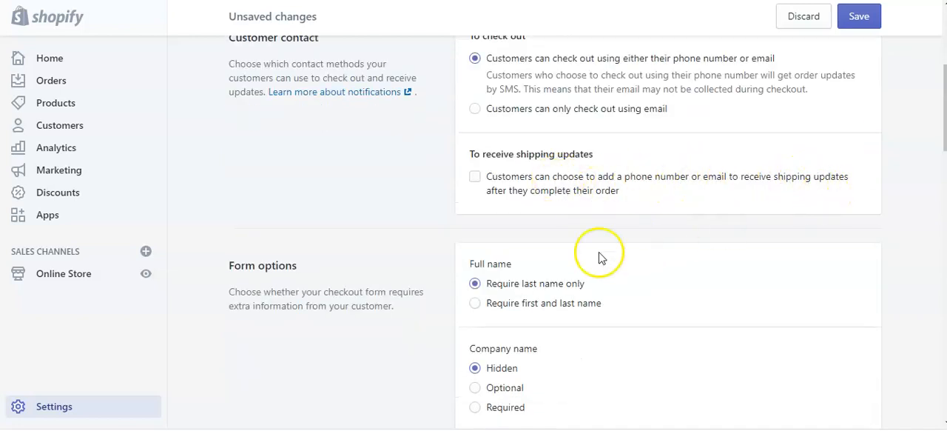
{"action": "left_click", "coordinate": [474, 178]}
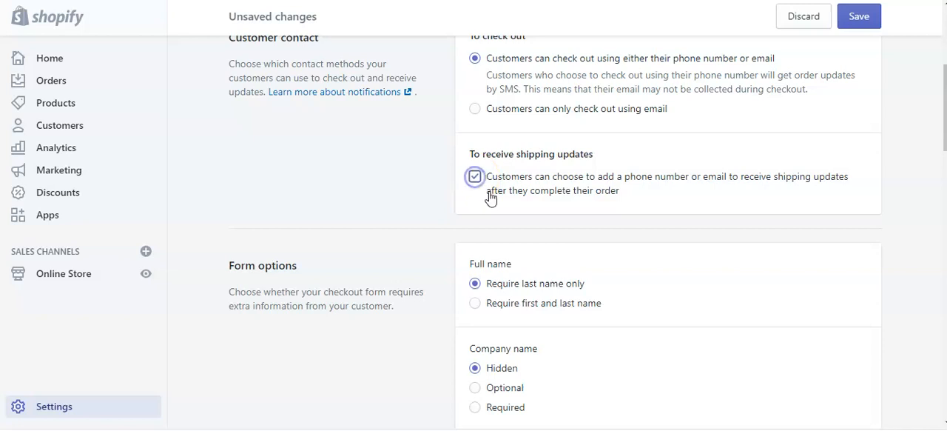
In the checkout form options, require first and last name and make the company name optional
{"action": "scroll", "coordinate": [728, 196], "scroll_direction": "down", "scroll_amount": 2}
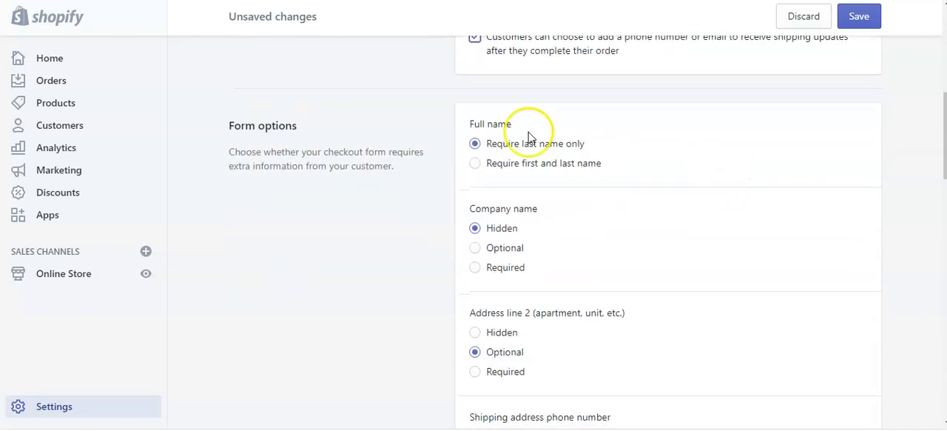
{"action": "left_click", "coordinate": [474, 163]}
{"action": "scroll", "coordinate": [659, 195], "scroll_direction": "down", "scroll_amount": 1}
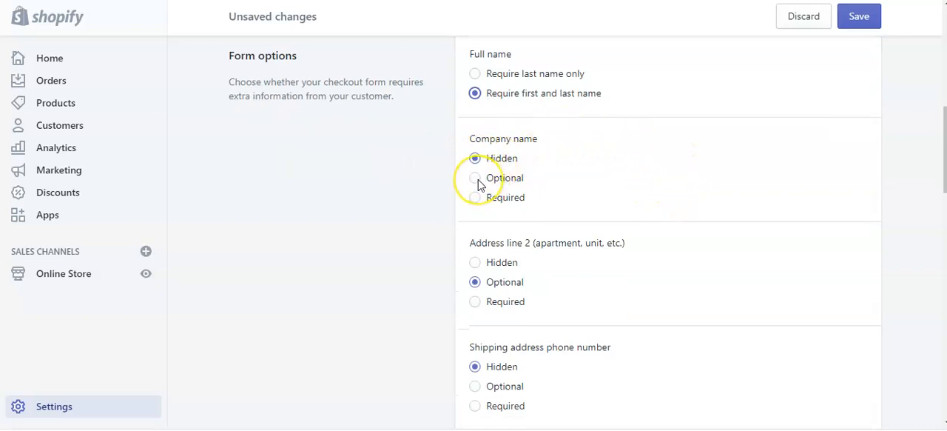
{"action": "left_click", "coordinate": [476, 179]}
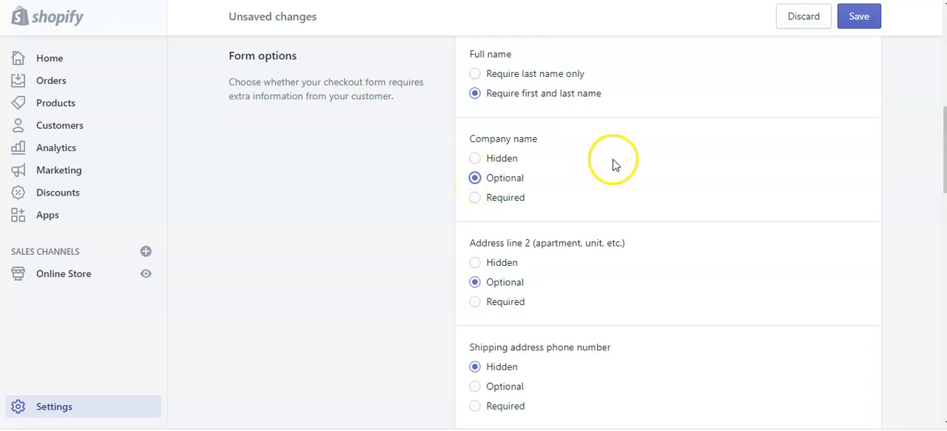
Keep address line 2 optional and set the shipping address phone number to optional in the checkout form
{"action": "scroll", "coordinate": [622, 169], "scroll_direction": "down", "scroll_amount": 1}
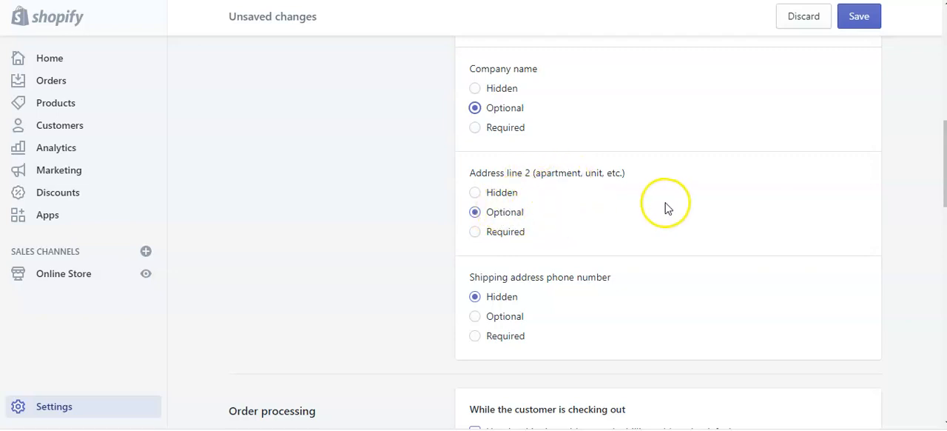
{"action": "scroll", "coordinate": [665, 208], "scroll_direction": "down", "scroll_amount": 1}
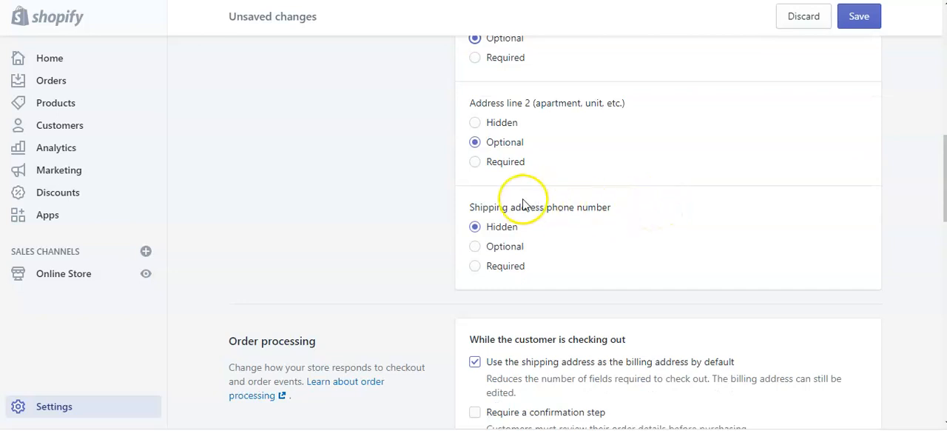
{"action": "left_click", "coordinate": [474, 246]}
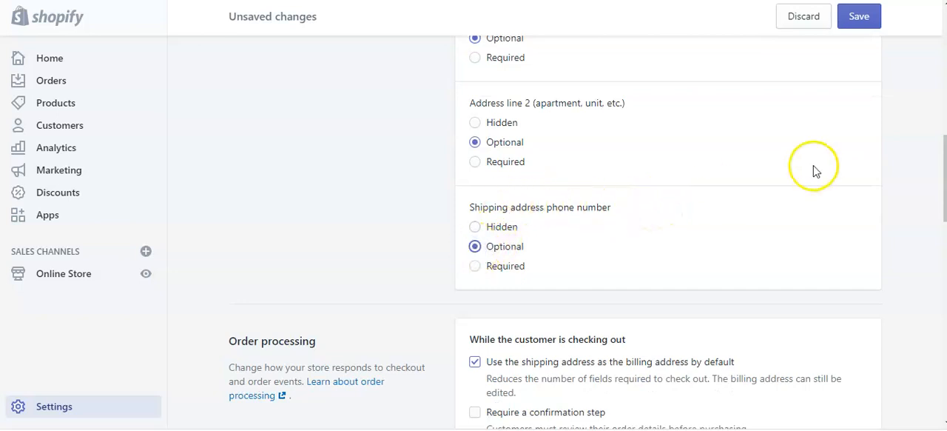
{"action": "scroll", "coordinate": [781, 156], "scroll_direction": "up", "scroll_amount": 2}
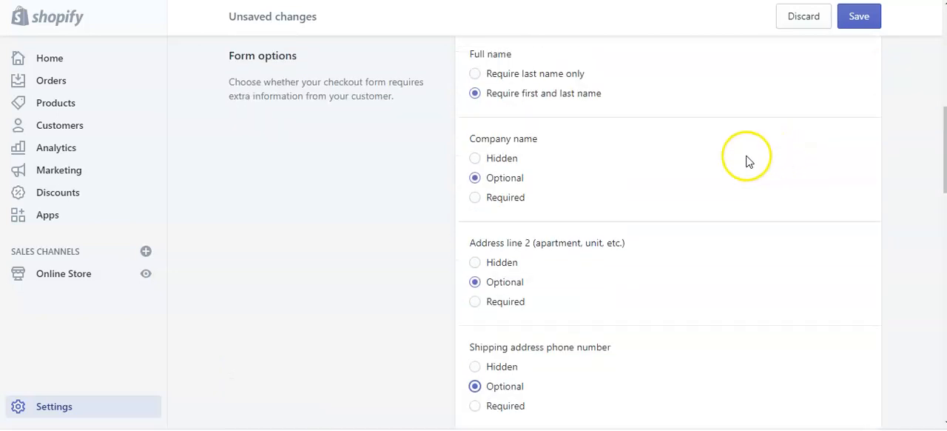
In the order processing settings, enter "Shipping may take 20-40 days." as the additional scripts text for the order status page
{"action": "scroll", "coordinate": [745, 161], "scroll_direction": "down", "scroll_amount": 2}
{"action": "scroll", "coordinate": [746, 162], "scroll_direction": "down", "scroll_amount": 1}
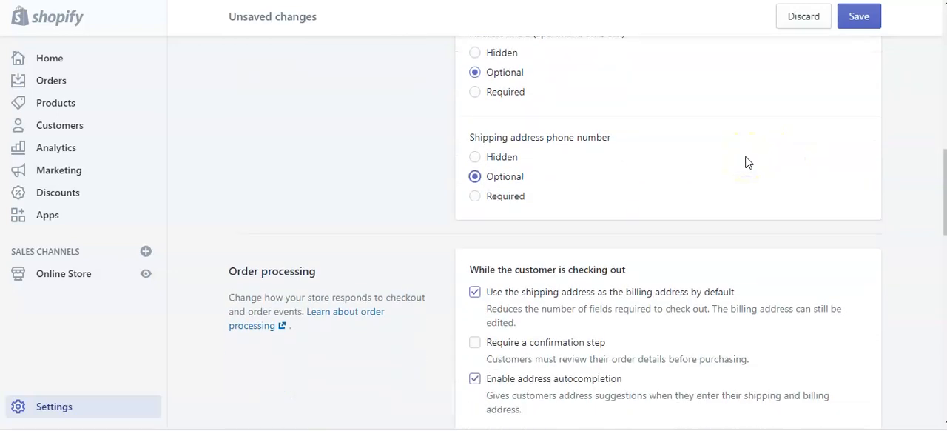
{"action": "scroll", "coordinate": [745, 159], "scroll_direction": "down", "scroll_amount": 1}
{"action": "scroll", "coordinate": [745, 154], "scroll_direction": "down", "scroll_amount": 1}
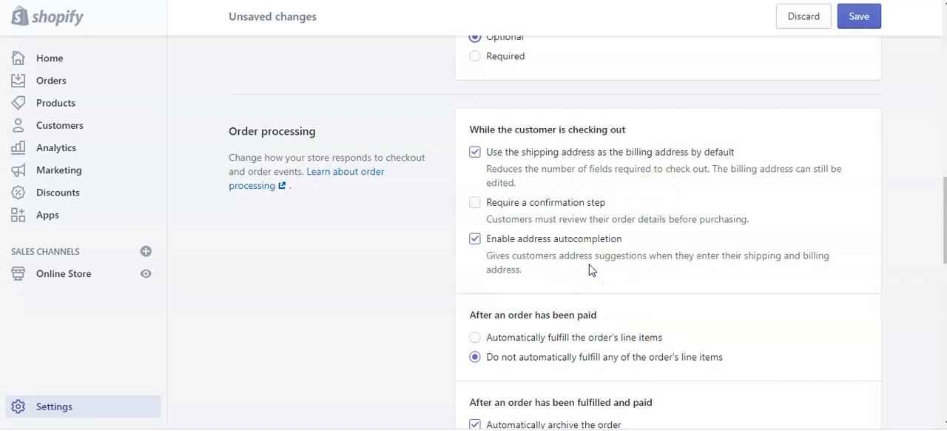
{"action": "scroll", "coordinate": [655, 272], "scroll_direction": "down", "scroll_amount": 1}
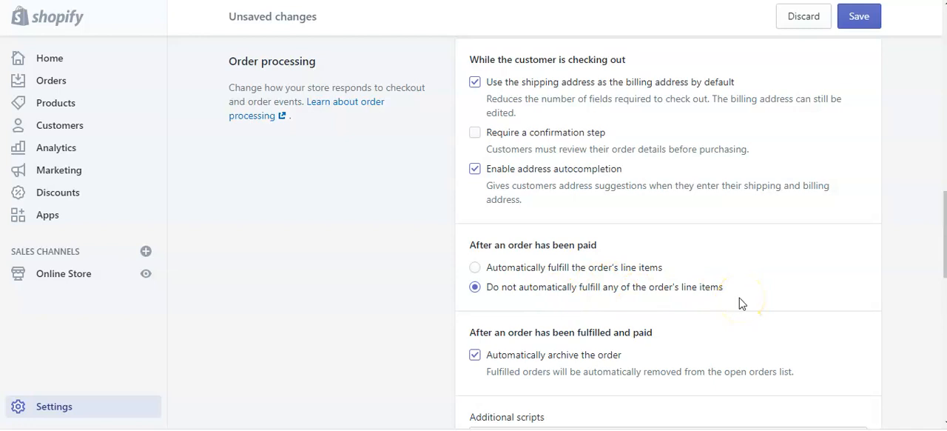
{"action": "scroll", "coordinate": [739, 297], "scroll_direction": "down", "scroll_amount": 1}
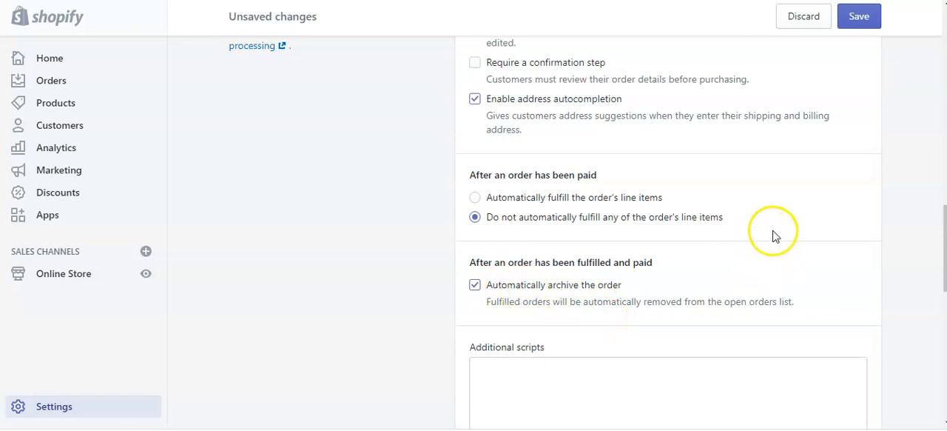
{"action": "scroll", "coordinate": [798, 220], "scroll_direction": "down", "scroll_amount": 4}
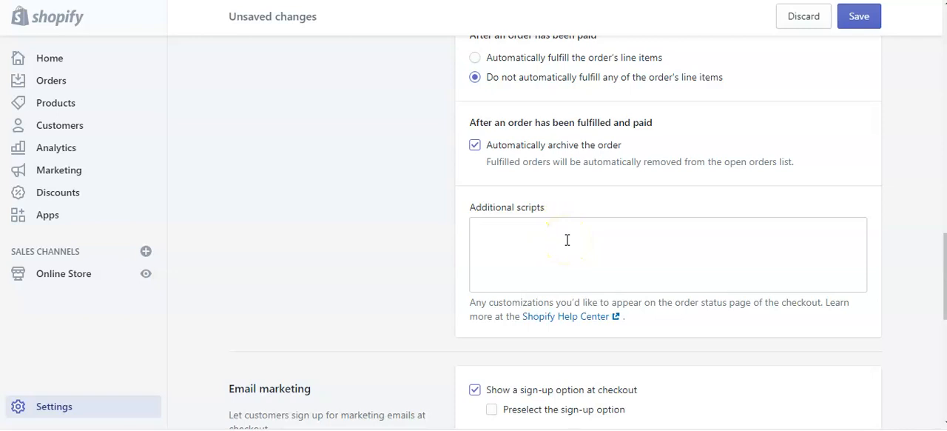
{"action": "left_click", "coordinate": [566, 240]}
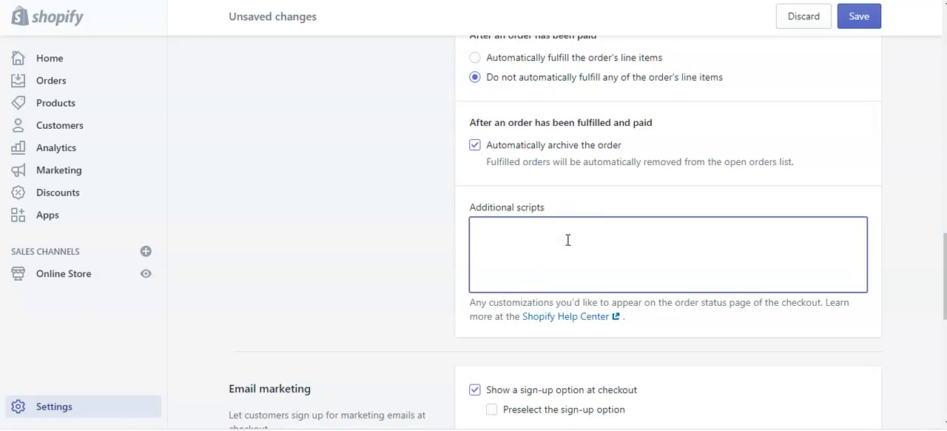
{"action": "type", "text": "Shipping may "}
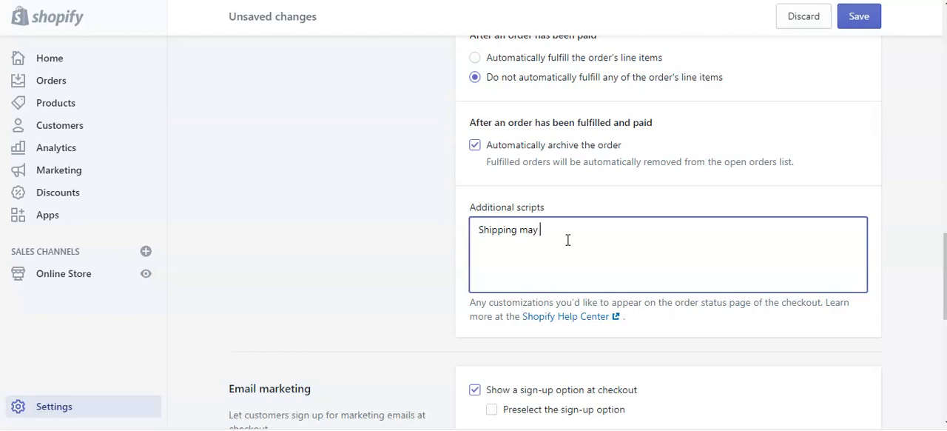
{"action": "type", "text": "take 20-40 days."}
{"action": "left_click", "coordinate": [585, 264]}
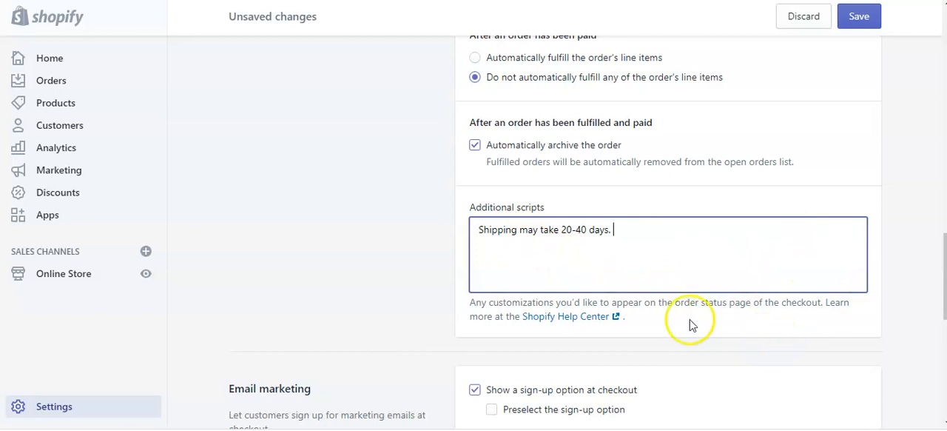
Review the email marketing, abandoned checkout email and checkout language settings
{"action": "scroll", "coordinate": [725, 292], "scroll_direction": "down", "scroll_amount": 1}
{"action": "scroll", "coordinate": [727, 296], "scroll_direction": "down", "scroll_amount": 1}
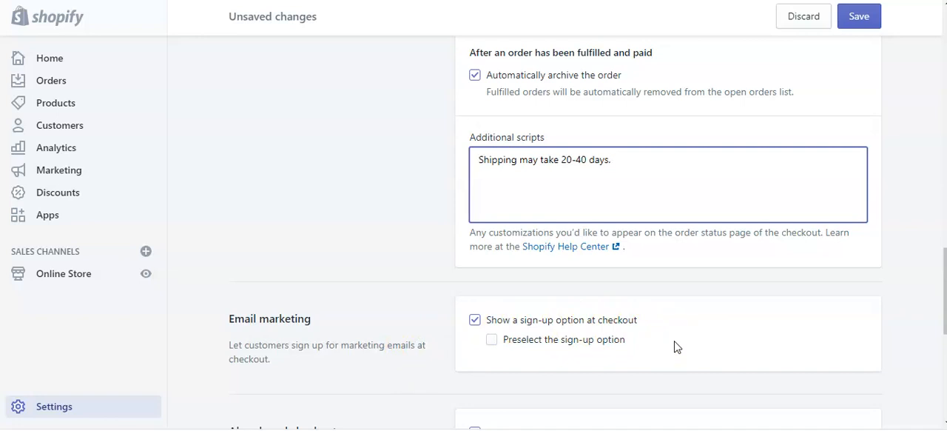
{"action": "scroll", "coordinate": [726, 304], "scroll_direction": "down", "scroll_amount": 2}
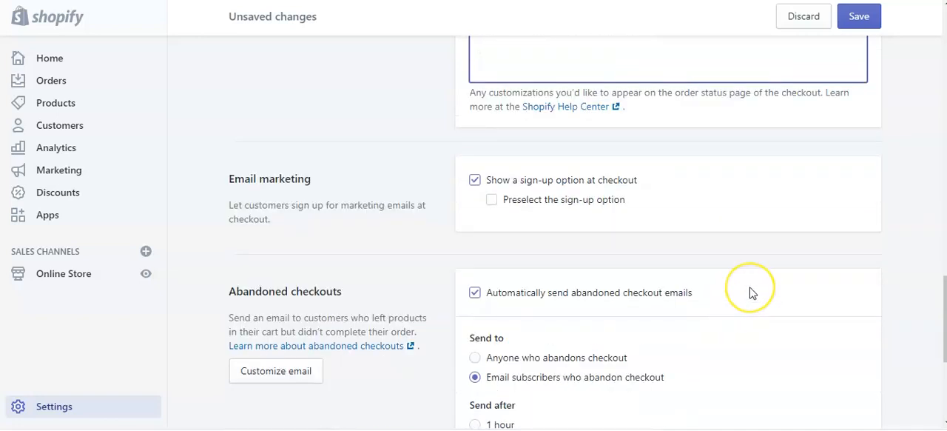
{"action": "scroll", "coordinate": [751, 292], "scroll_direction": "down", "scroll_amount": 1}
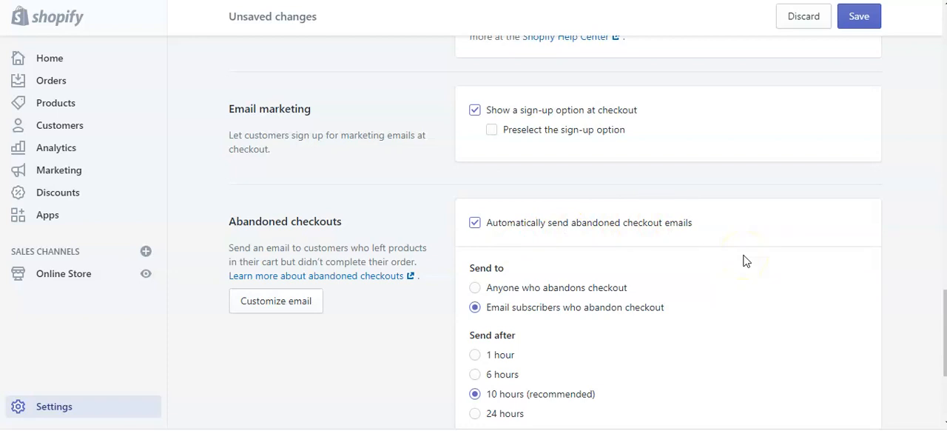
{"action": "scroll", "coordinate": [746, 260], "scroll_direction": "down", "scroll_amount": 1}
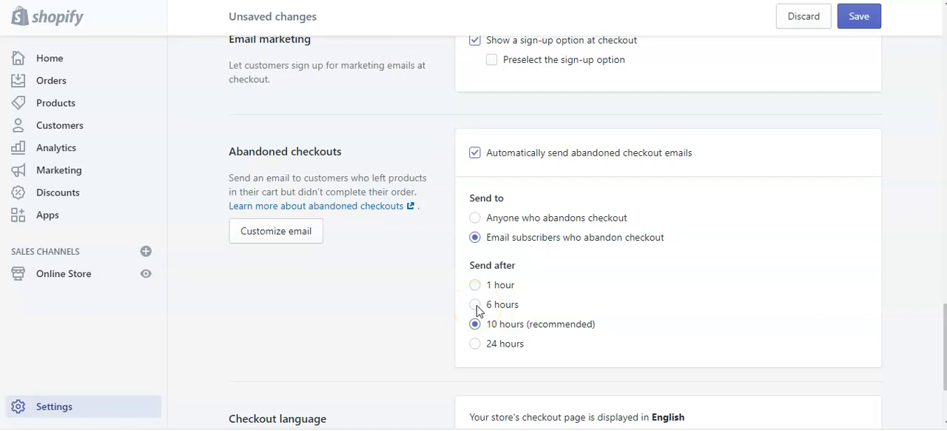
{"action": "scroll", "coordinate": [858, 230], "scroll_direction": "down", "scroll_amount": 3}
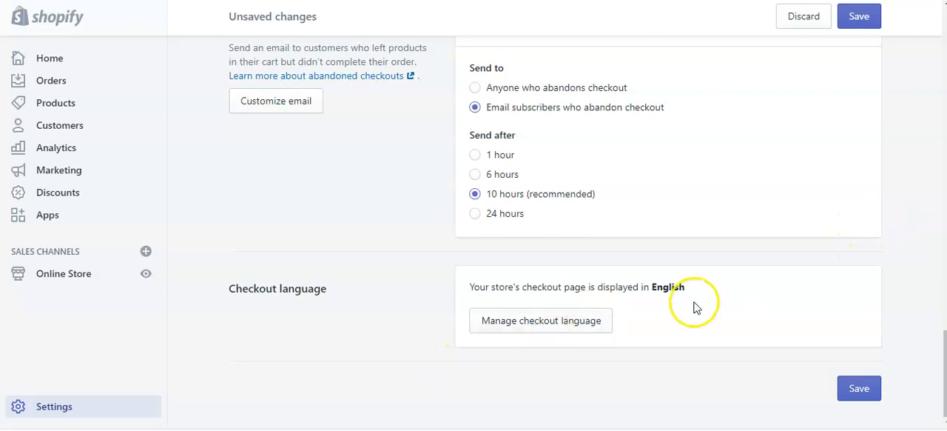
Save the checkout settings and return to the store's settings overview
{"action": "scroll", "coordinate": [710, 289], "scroll_direction": "up", "scroll_amount": 10}
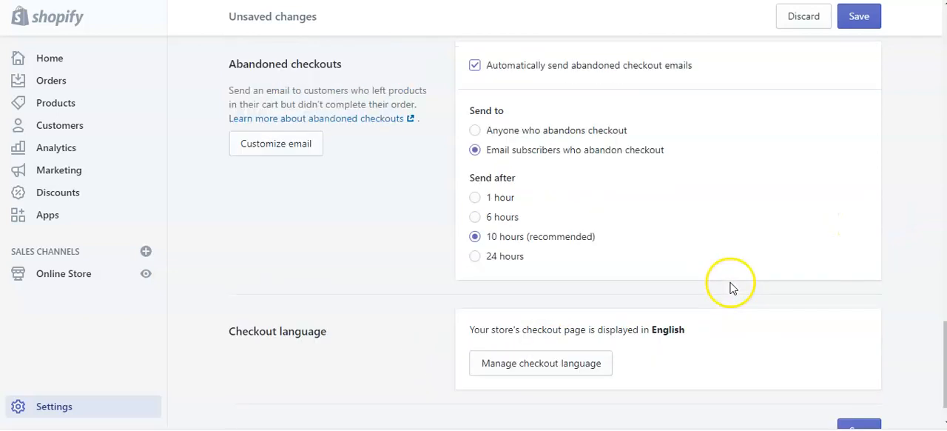
{"action": "scroll", "coordinate": [824, 292], "scroll_direction": "up", "scroll_amount": 1}
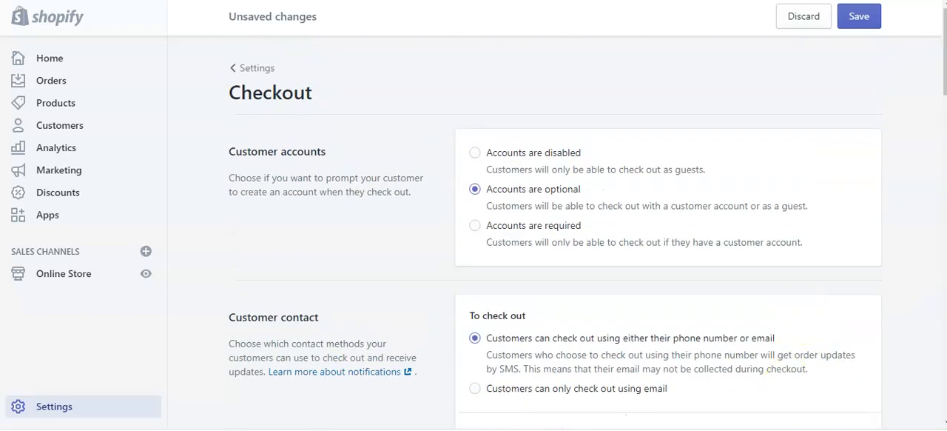
{"action": "left_click", "coordinate": [869, 16]}
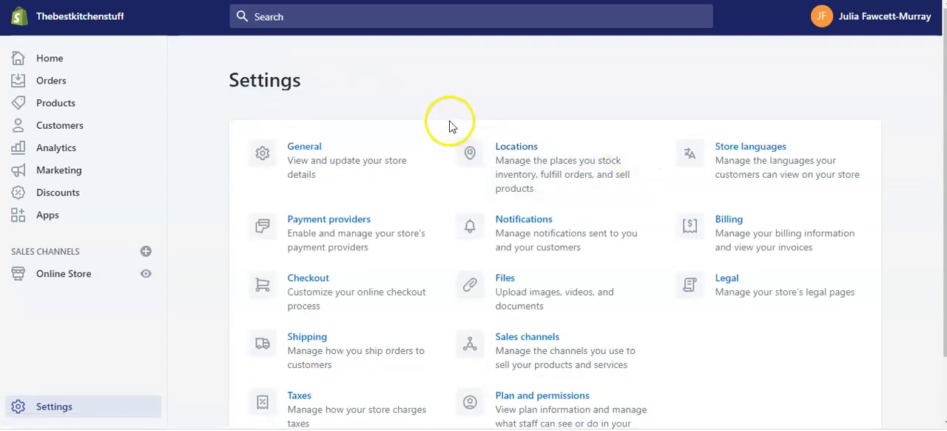
{"action": "scroll", "coordinate": [448, 148], "scroll_direction": "down", "scroll_amount": 1}
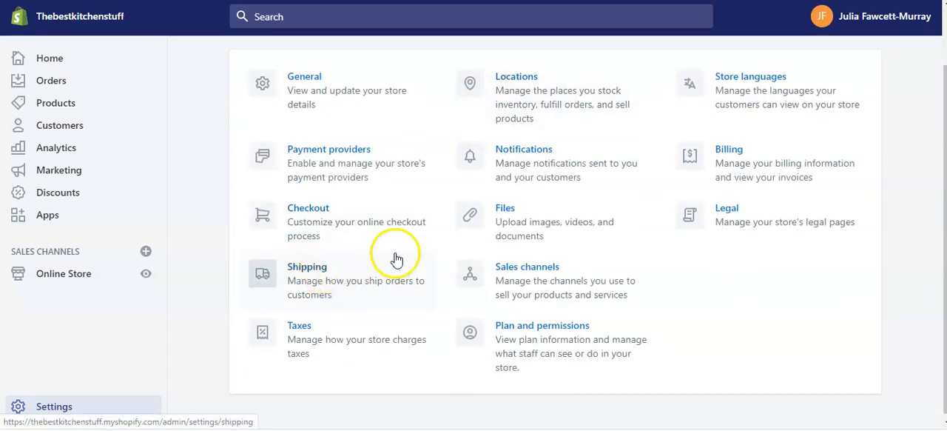